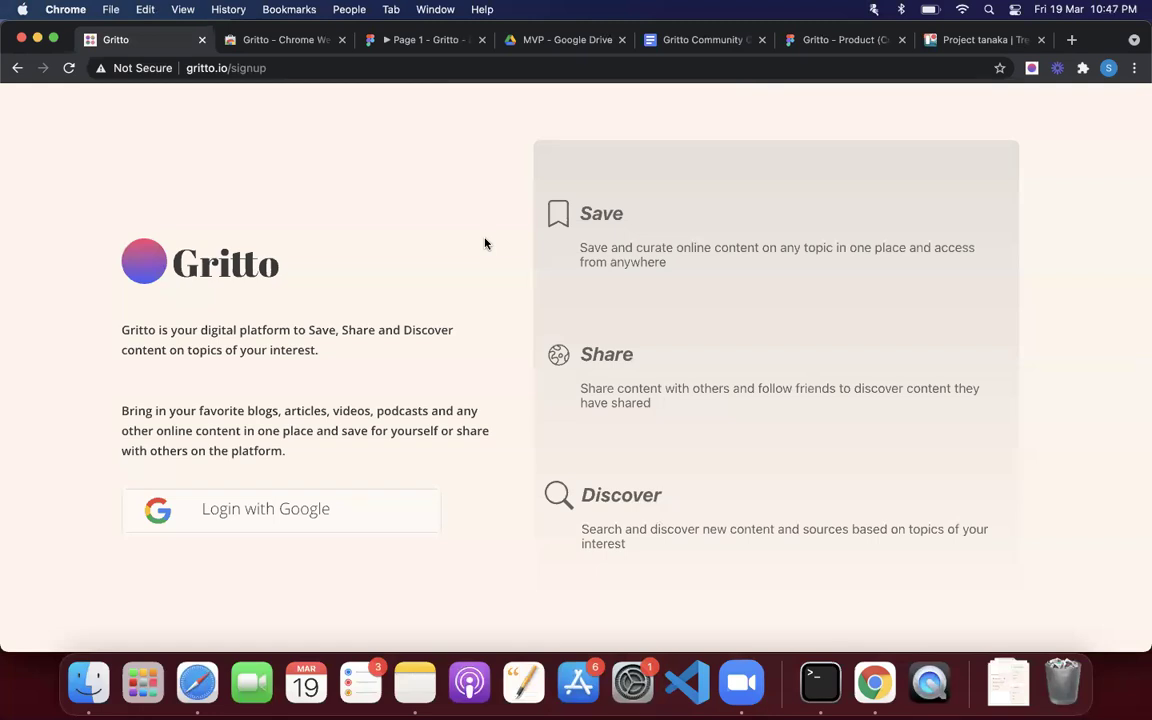
View the Gritto extension's Chrome Web Store page, and sign in to Gritto with the Google account
{"action": "left_click", "coordinate": [260, 43]}
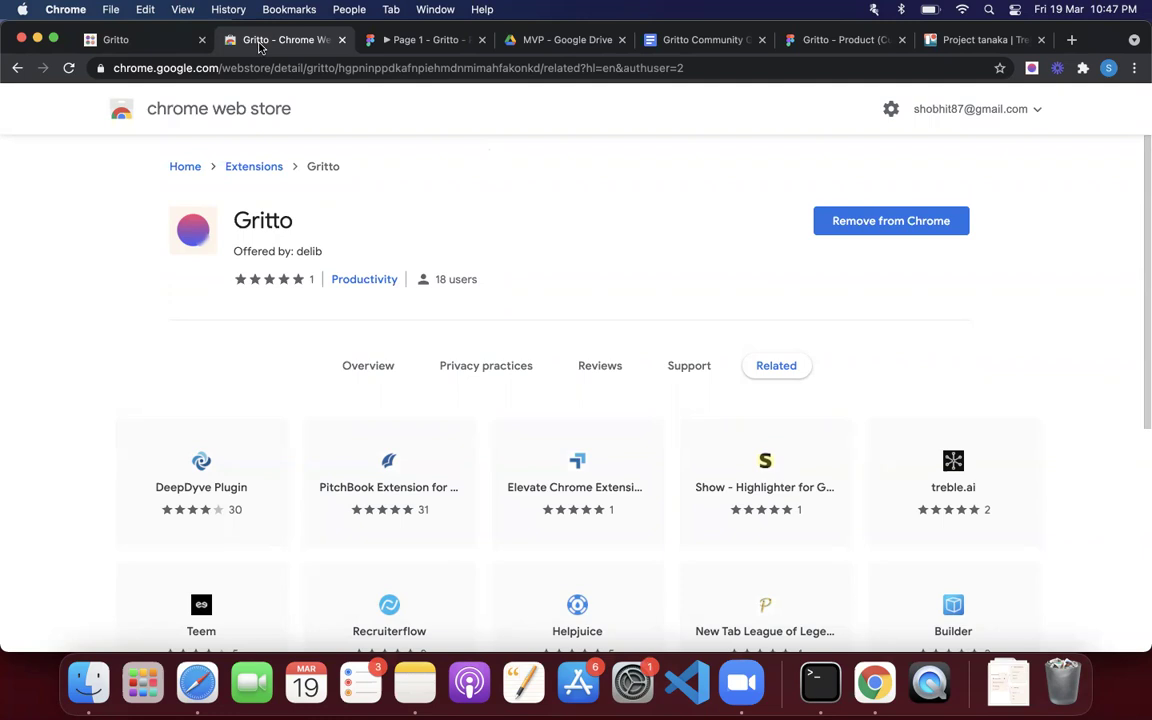
{"action": "left_click", "coordinate": [163, 42]}
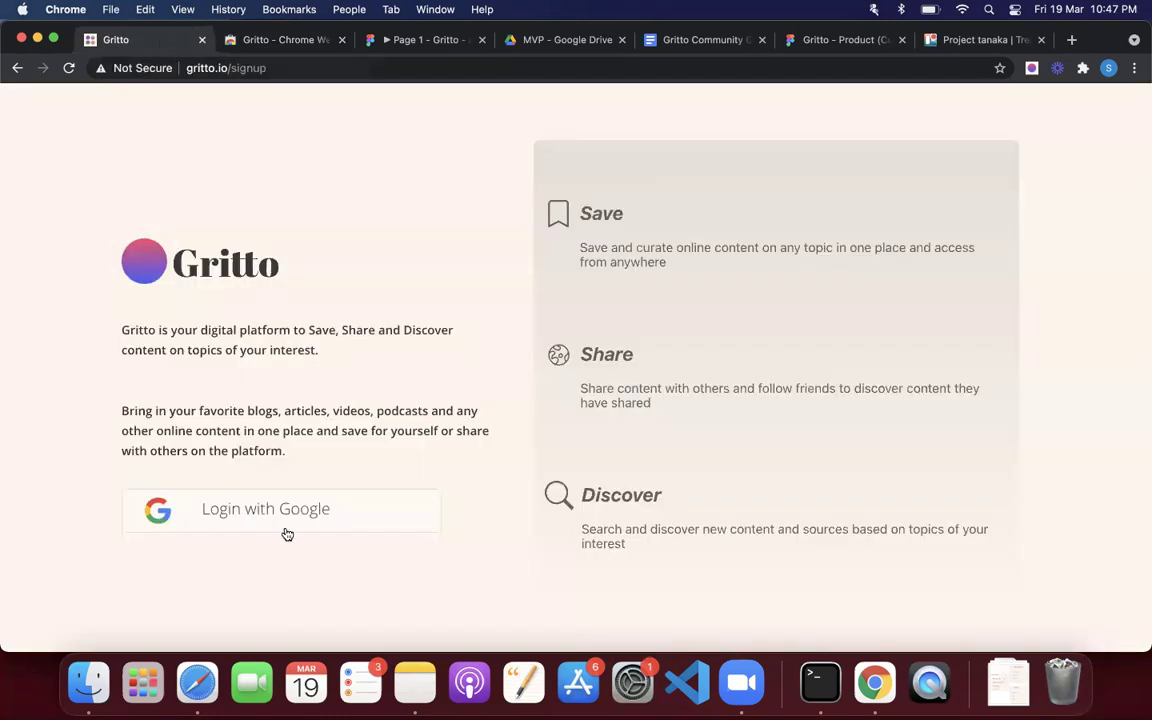
{"action": "left_click", "coordinate": [284, 522]}
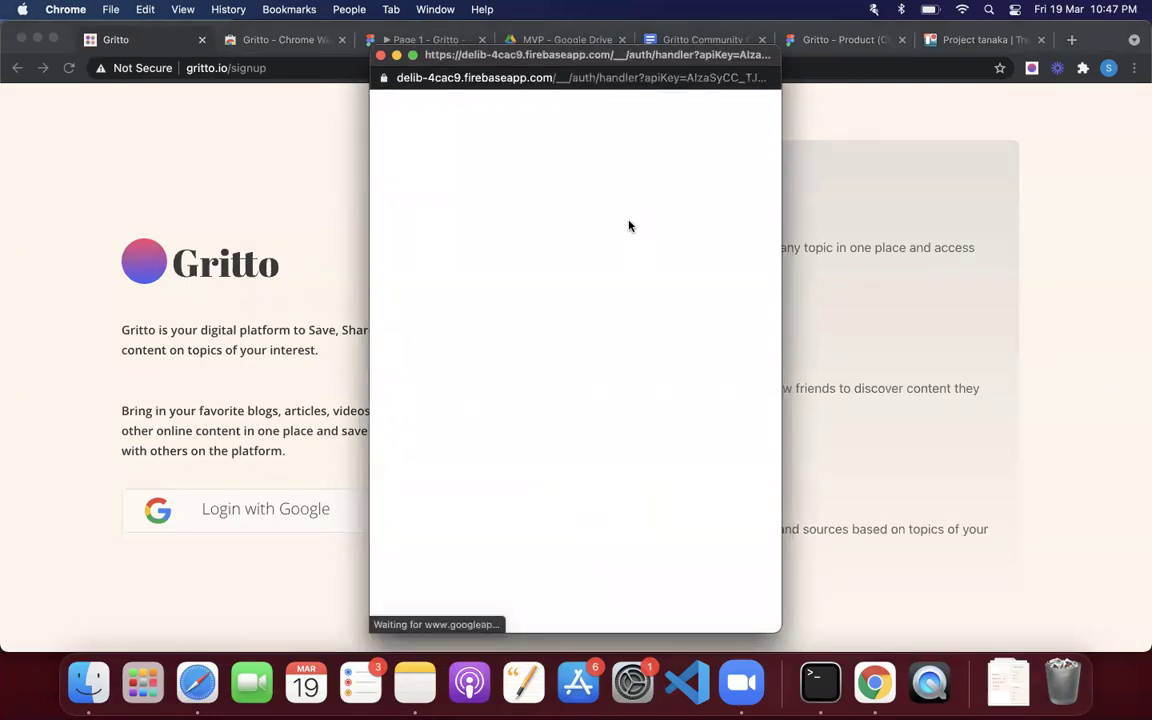
{"action": "left_click", "coordinate": [556, 279]}
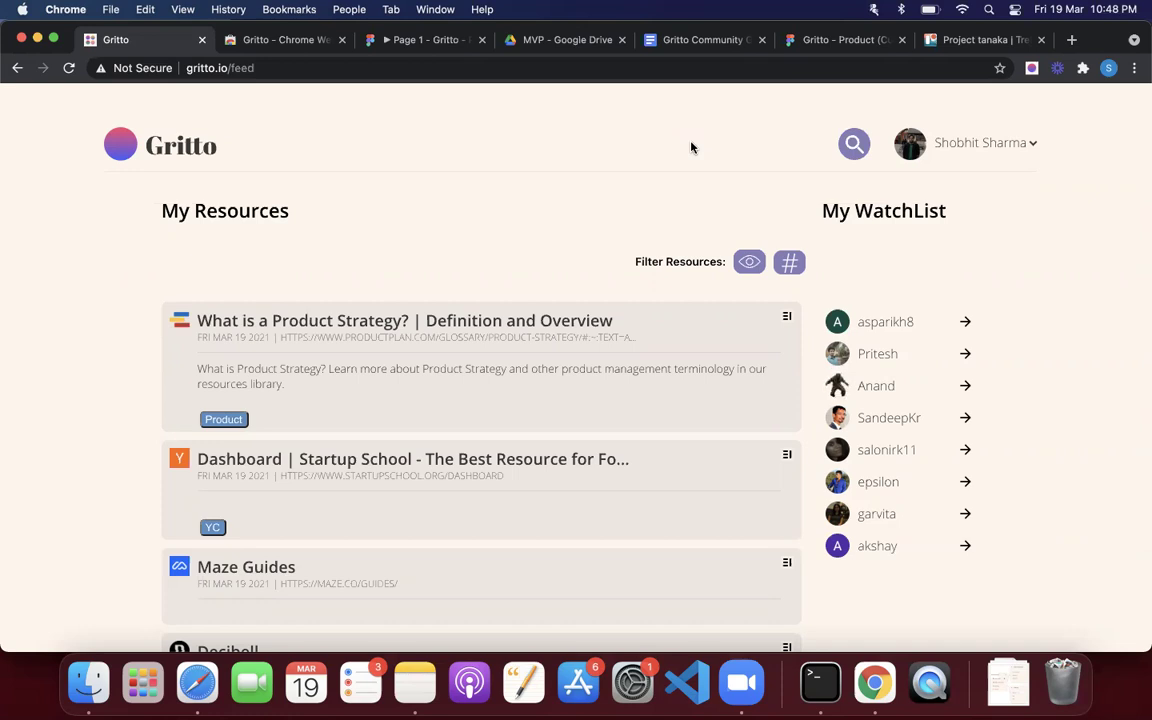
Save the Project tanaka Trello board to Gritto with the browser extension
{"action": "left_click", "coordinate": [689, 40]}
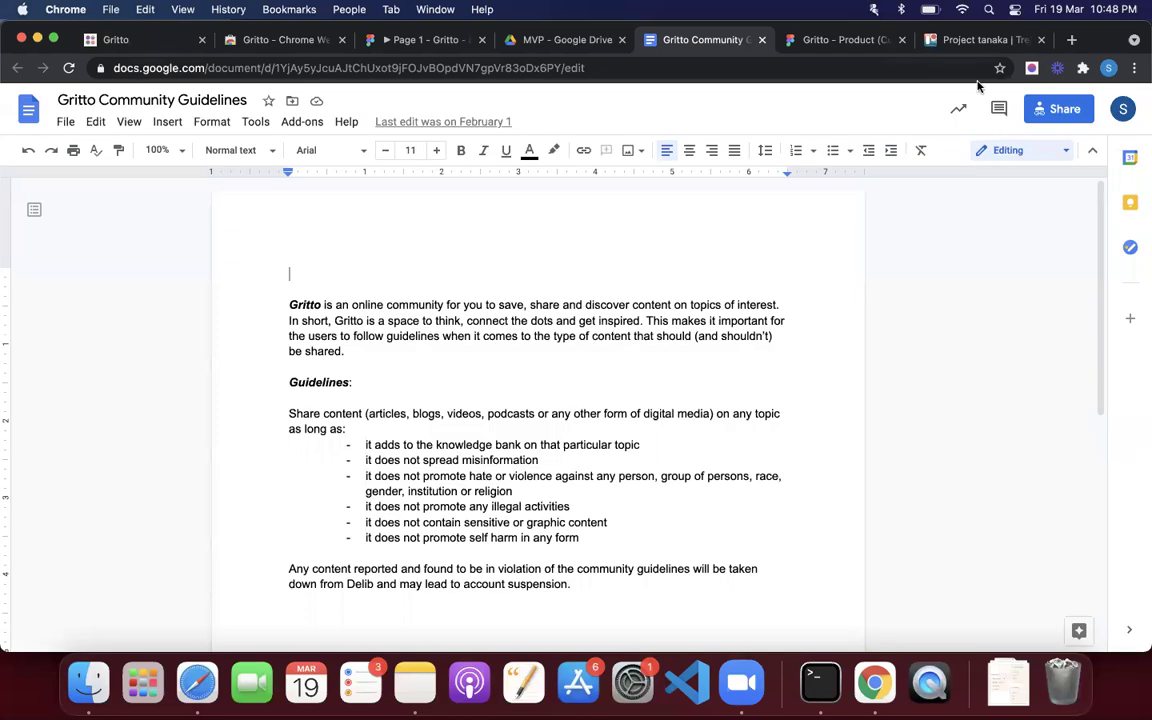
{"action": "left_click", "coordinate": [957, 40]}
{"action": "left_click", "coordinate": [1033, 68]}
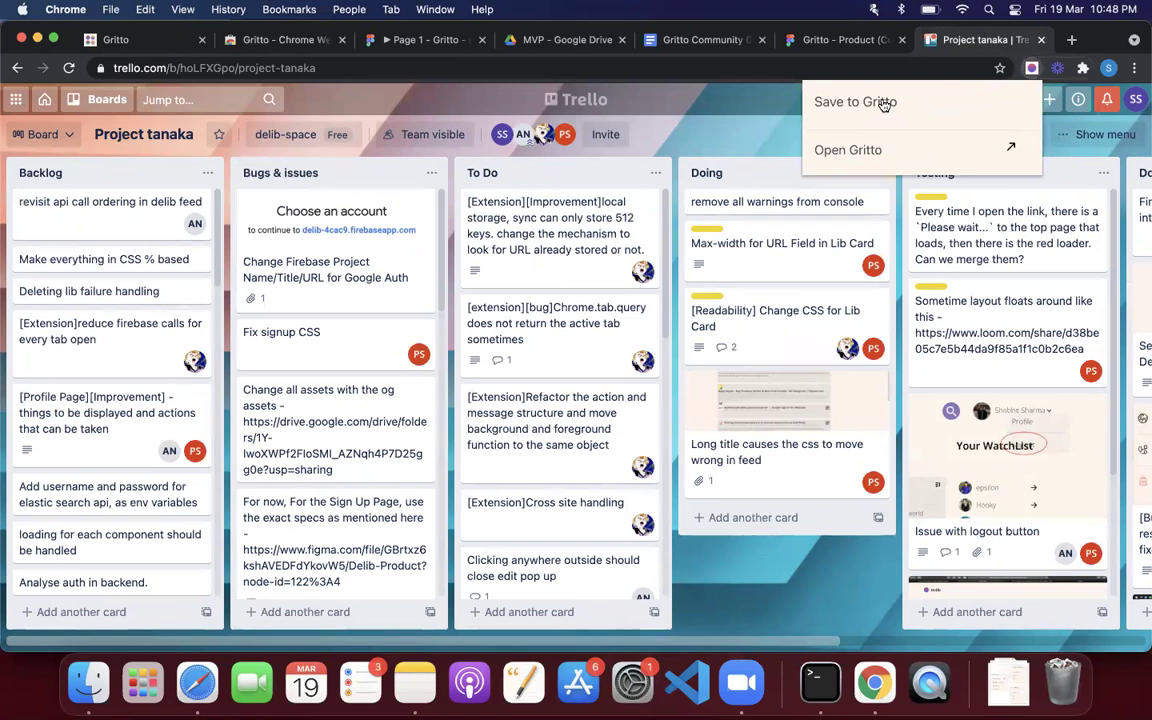
{"action": "left_click", "coordinate": [884, 105]}
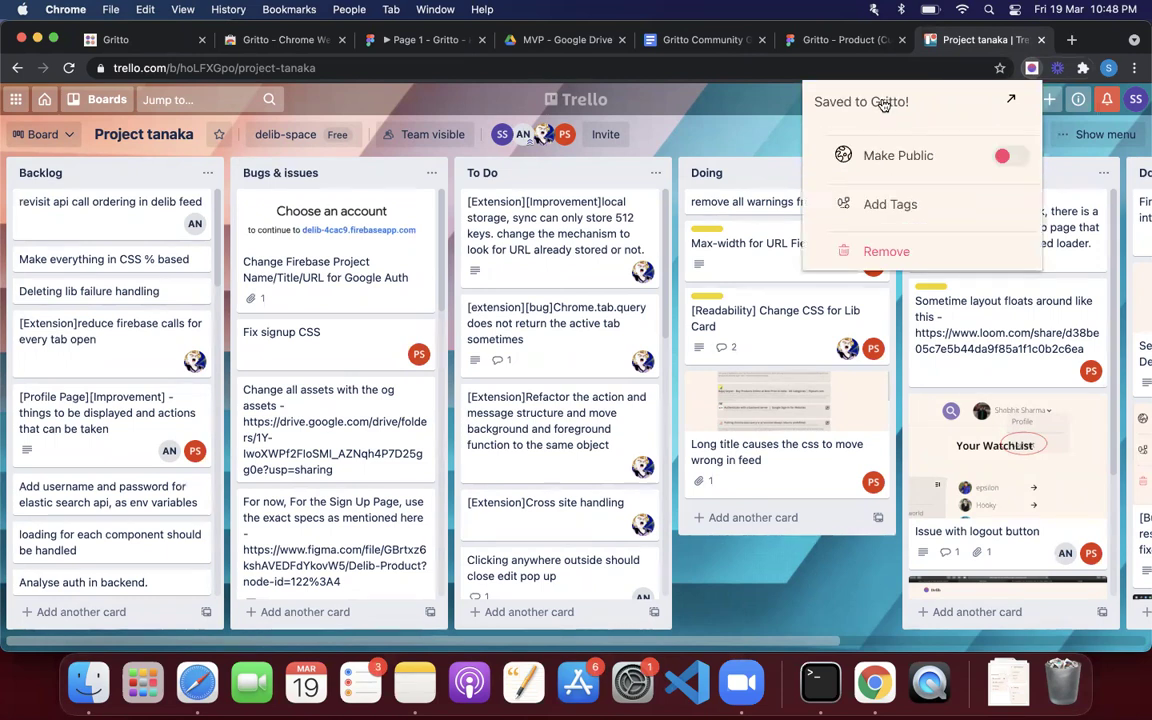
Add a new tag named GrittoProject to the saved Trello board
{"action": "left_click", "coordinate": [880, 204]}
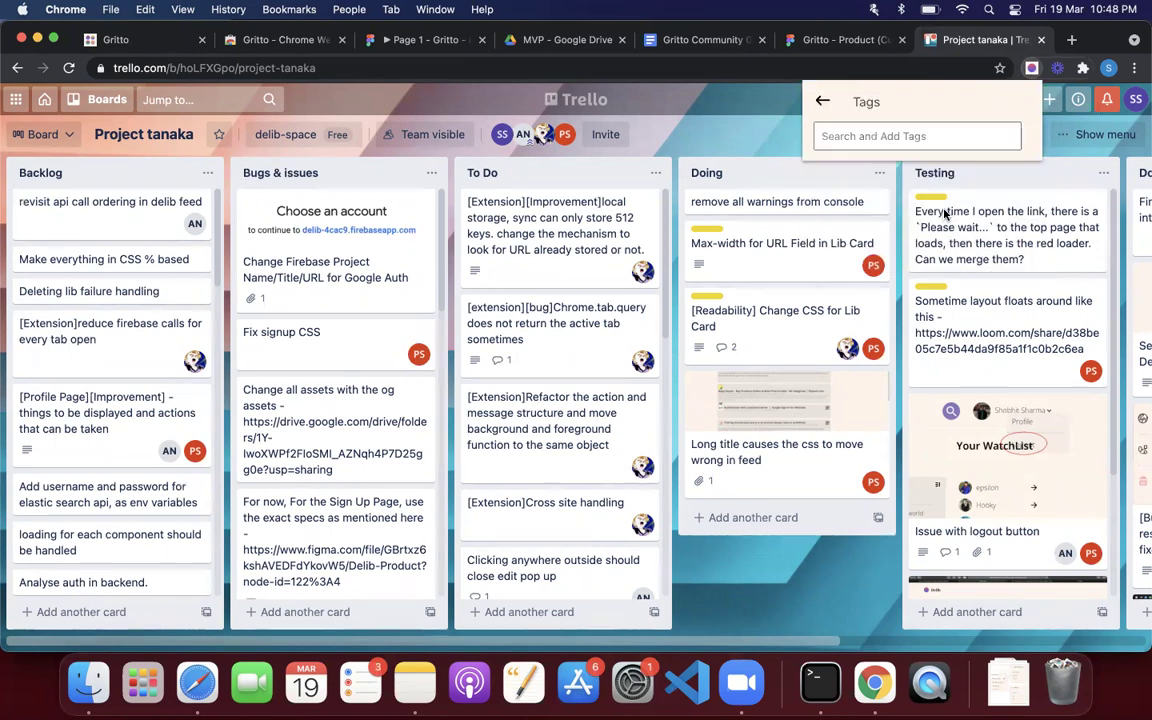
{"action": "left_click", "coordinate": [945, 135]}
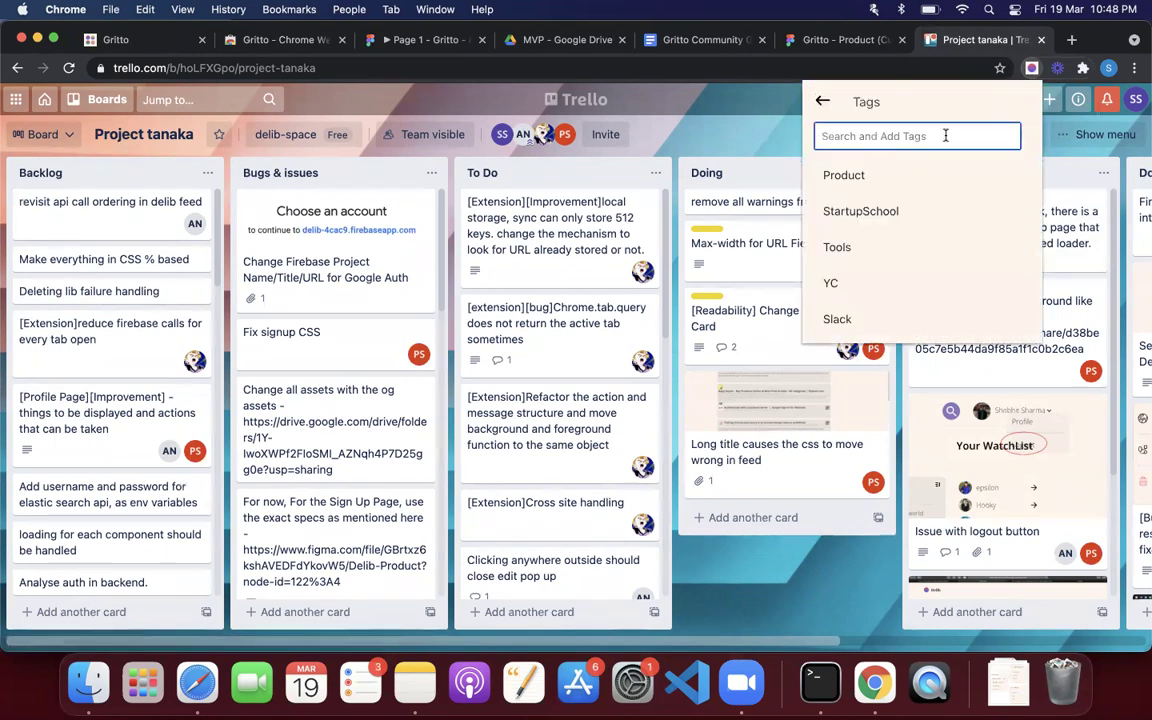
{"action": "type", "text": "Gritt"}
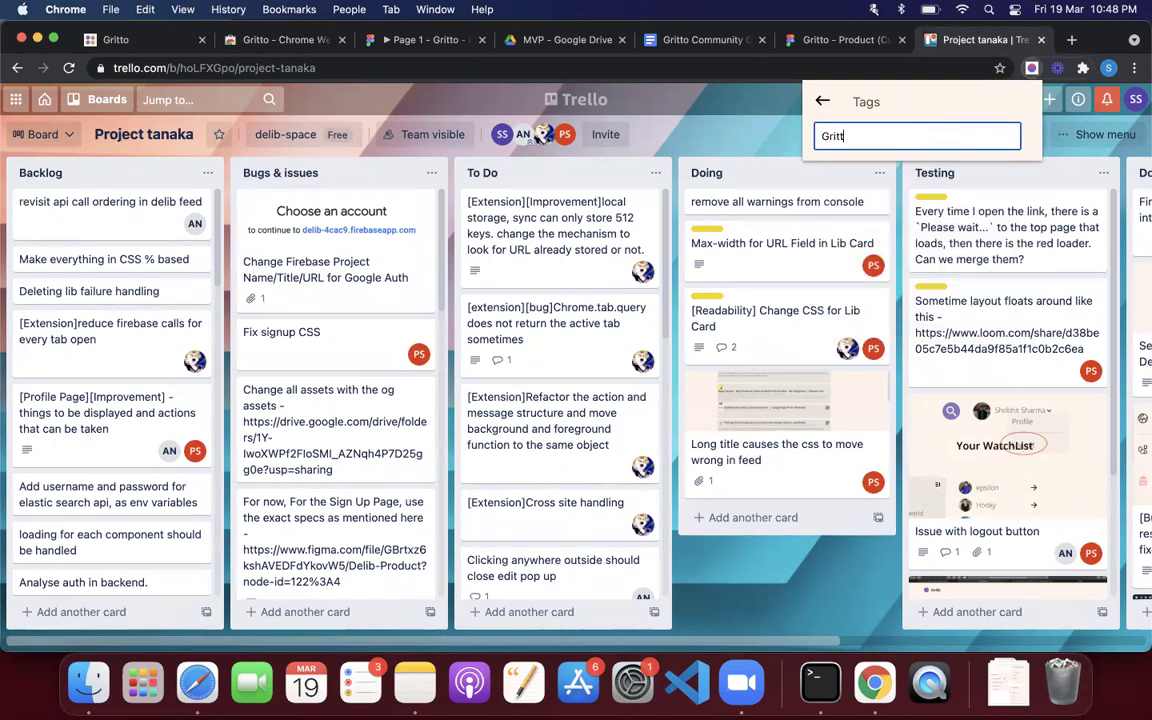
{"action": "type", "text": "oProject"}
{"action": "key", "text": "Return"}
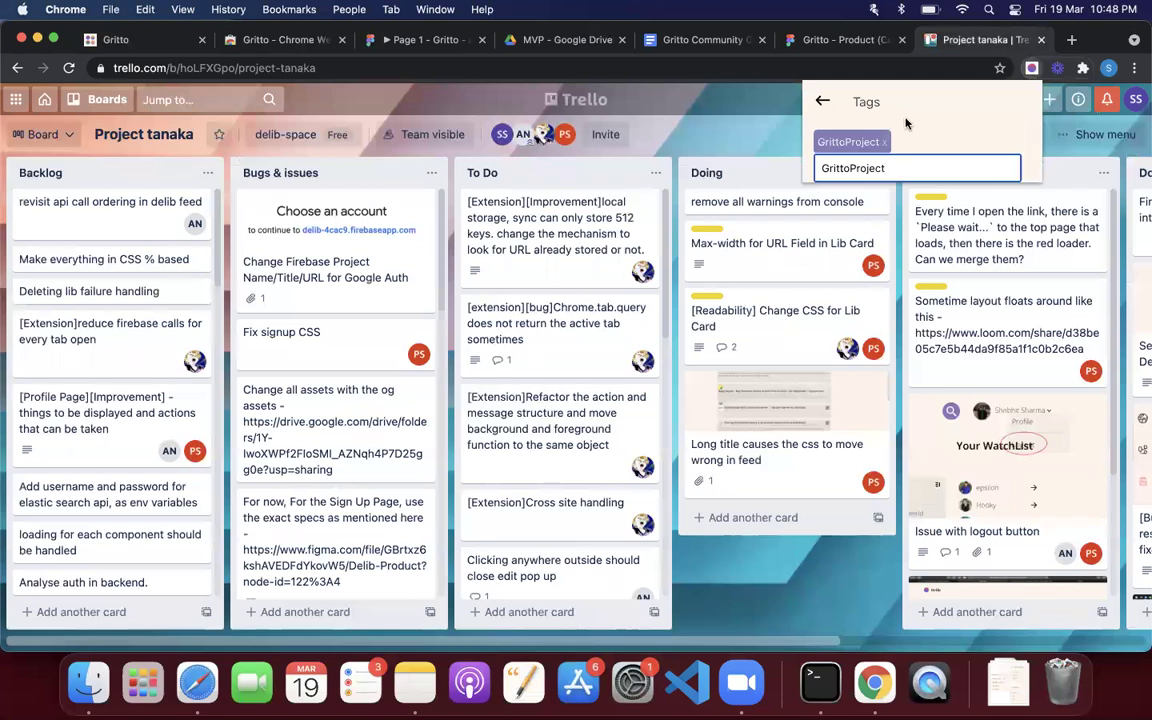
{"action": "left_click", "coordinate": [824, 105]}
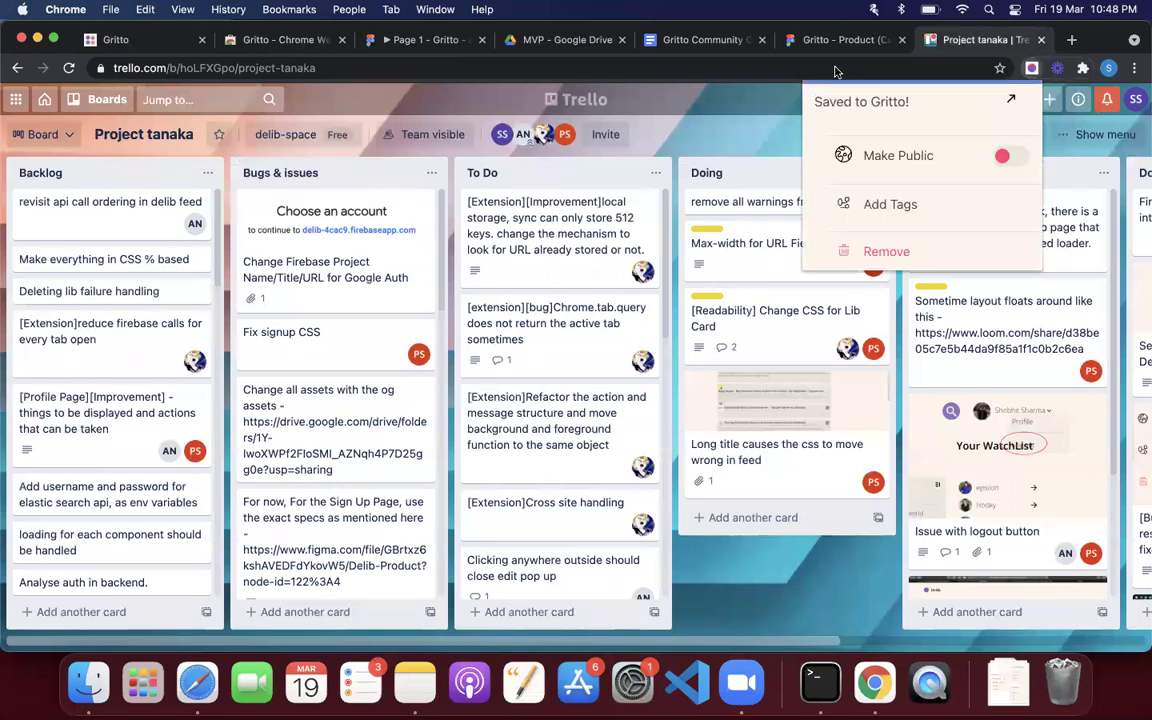
Save the Gritto - Product (Current) Figma file to Gritto with the browser extension
{"action": "left_click", "coordinate": [840, 39]}
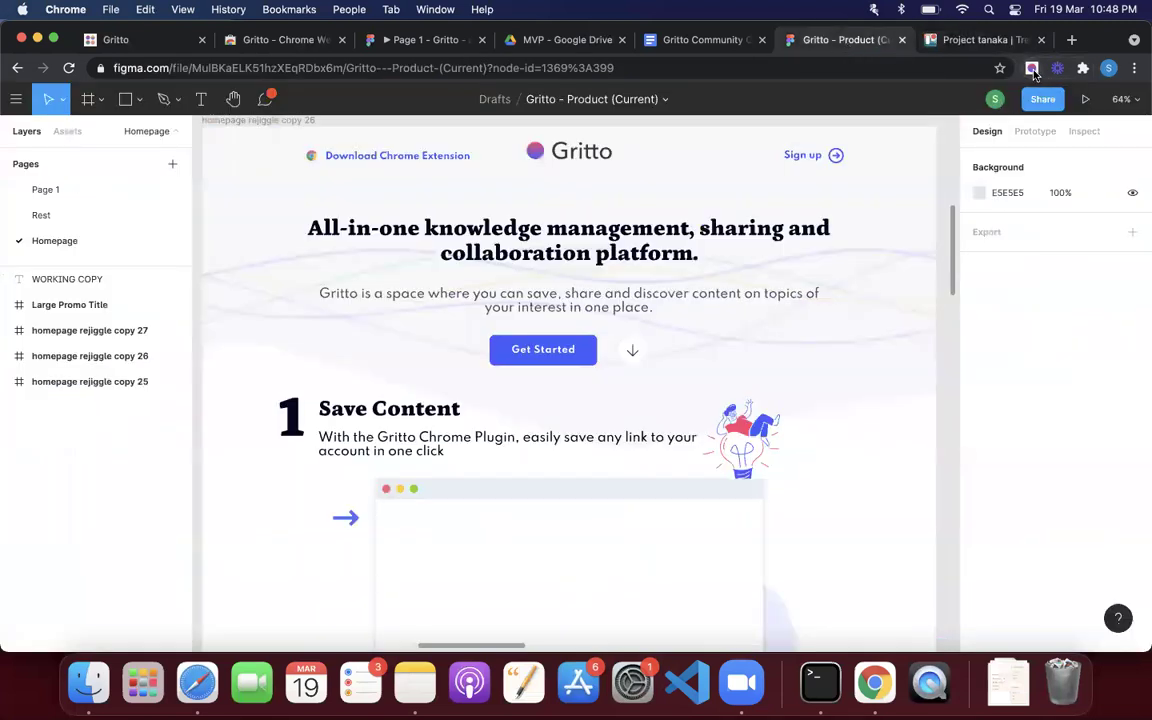
{"action": "left_click", "coordinate": [1032, 68]}
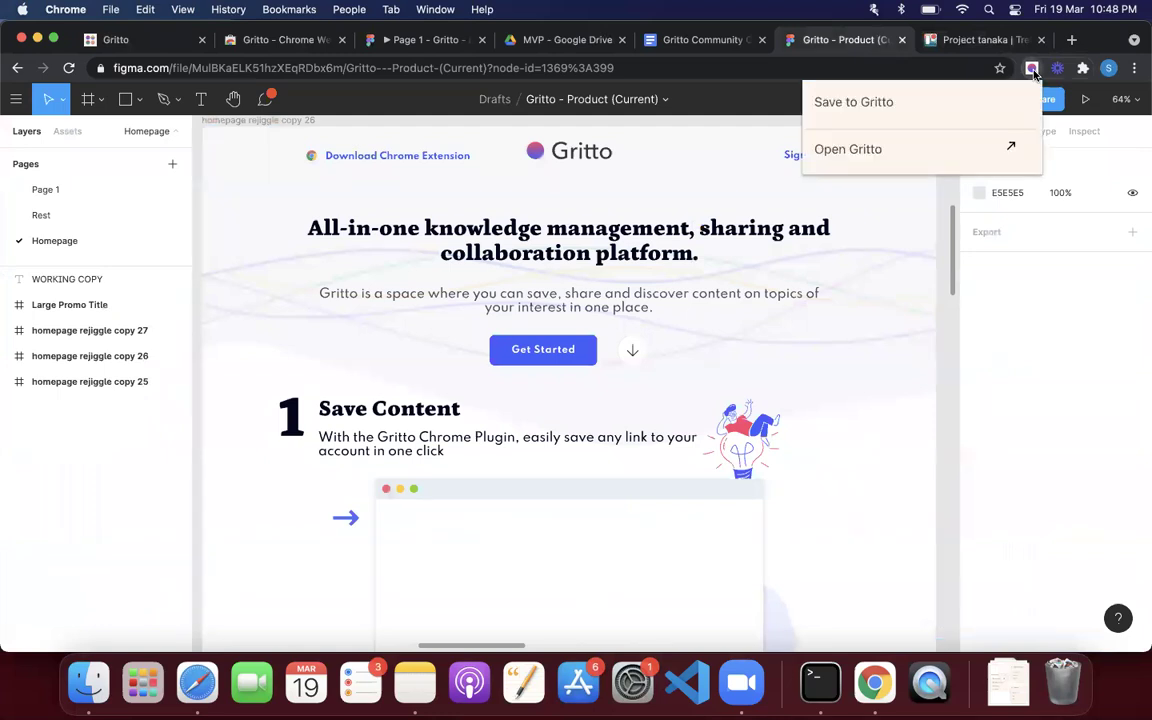
{"action": "left_click", "coordinate": [740, 138]}
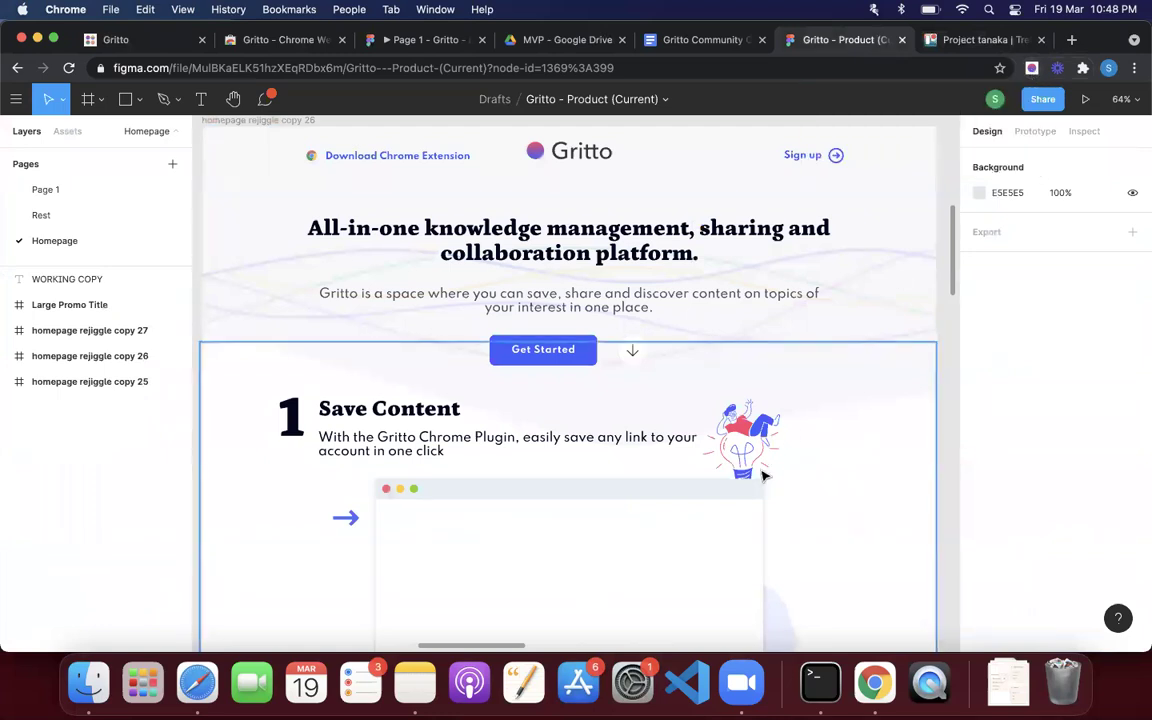
{"action": "left_click", "coordinate": [1032, 68]}
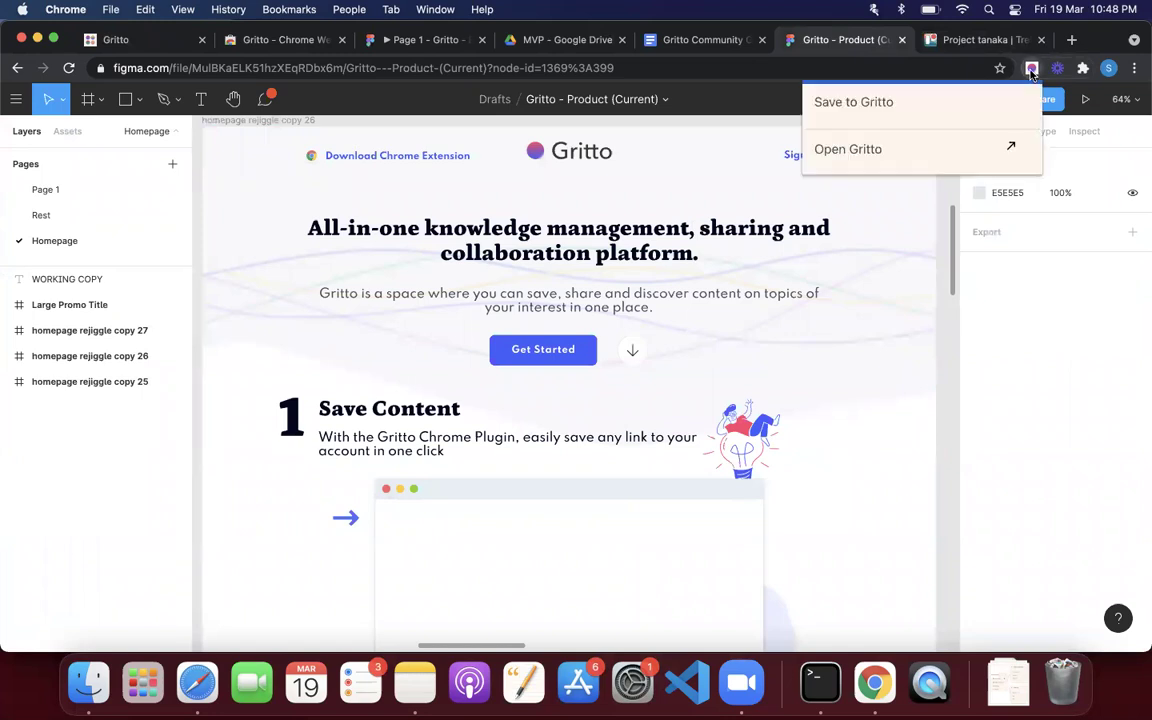
{"action": "left_click", "coordinate": [875, 106]}
Tag the saved Figma file with the existing GrittoProject tag
{"action": "left_click", "coordinate": [910, 206]}
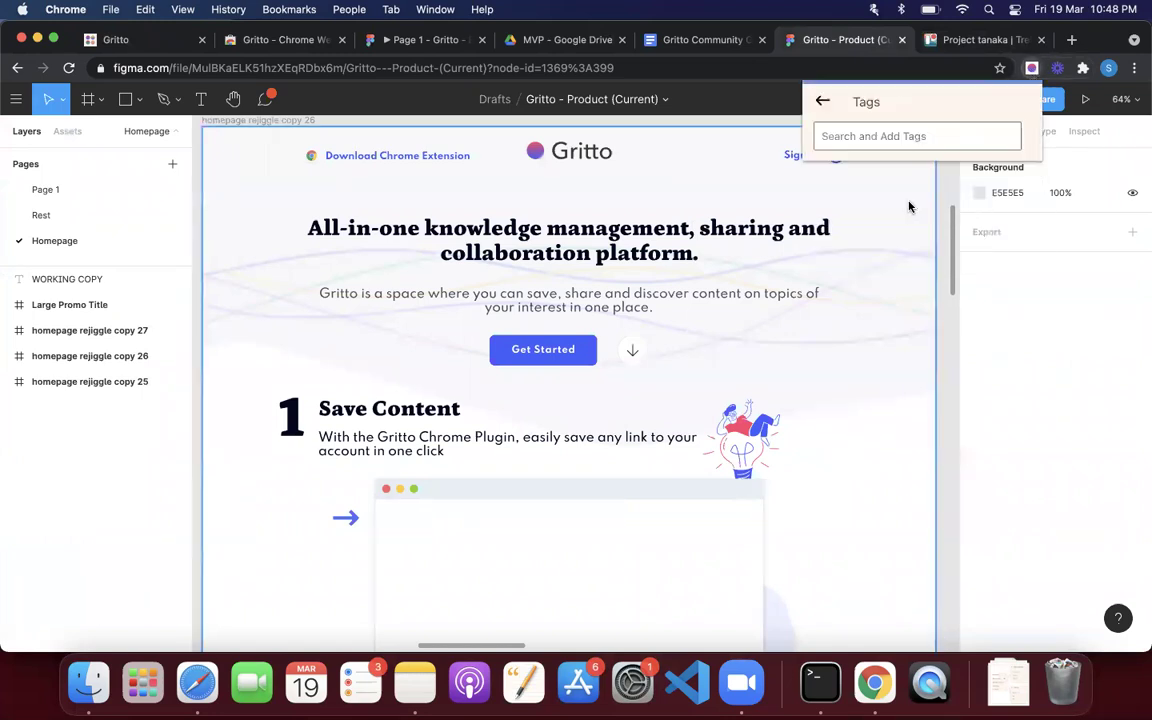
{"action": "left_click", "coordinate": [918, 135]}
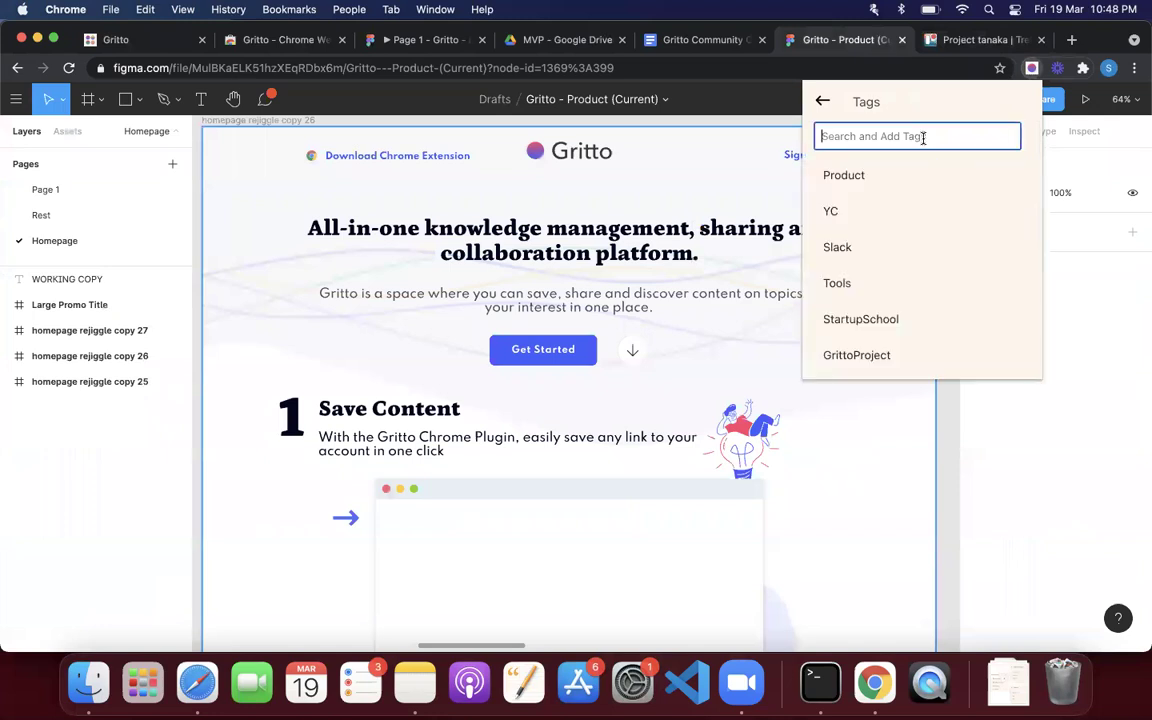
{"action": "left_click", "coordinate": [862, 355]}
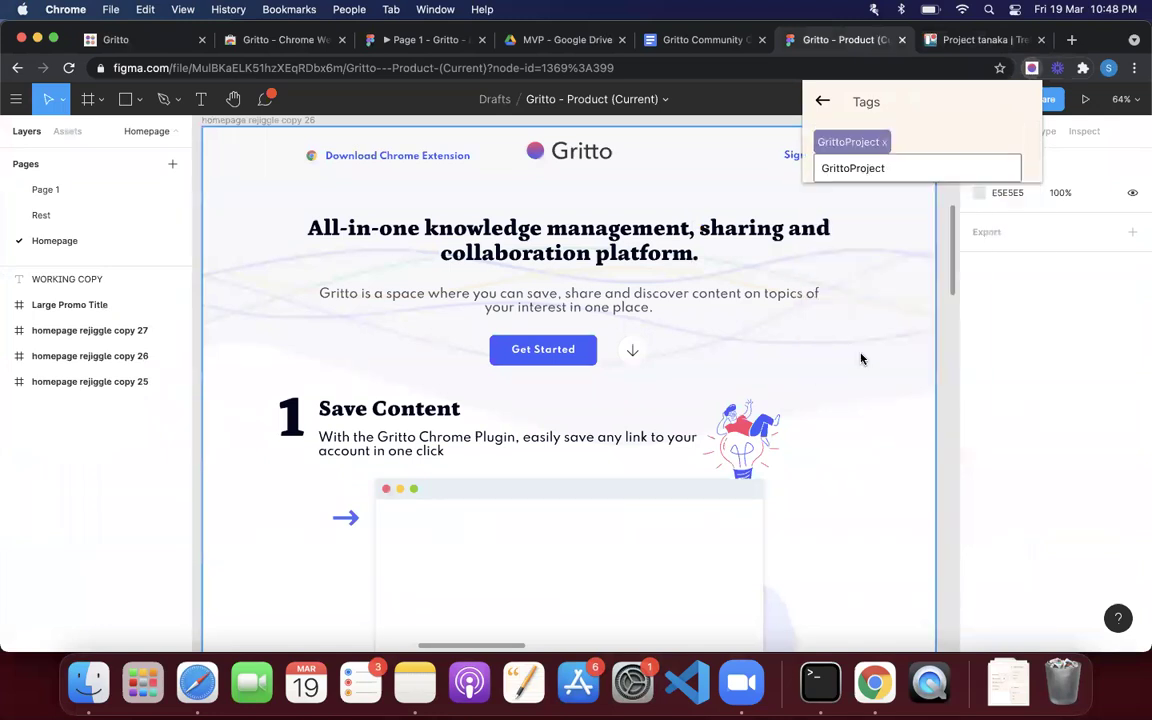
{"action": "left_click", "coordinate": [822, 101]}
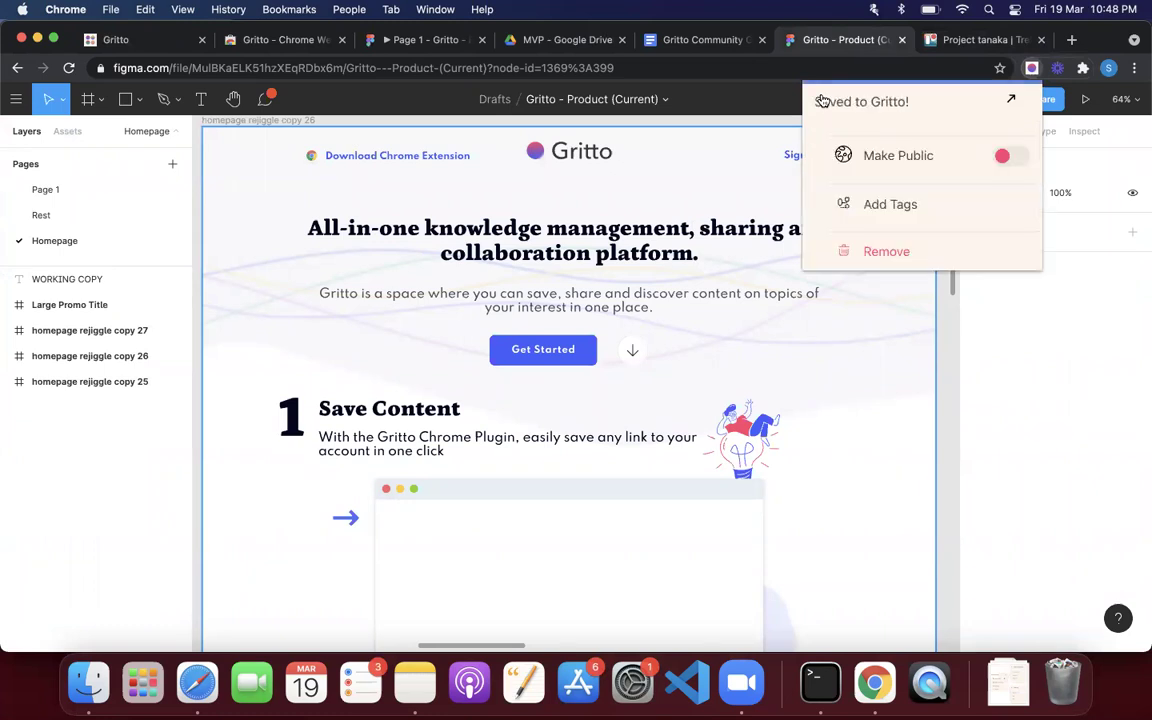
Refresh the Gritto feed and filter the resources by the GrittoProject tag, clearing the filter after viewing
{"action": "left_click", "coordinate": [104, 42]}
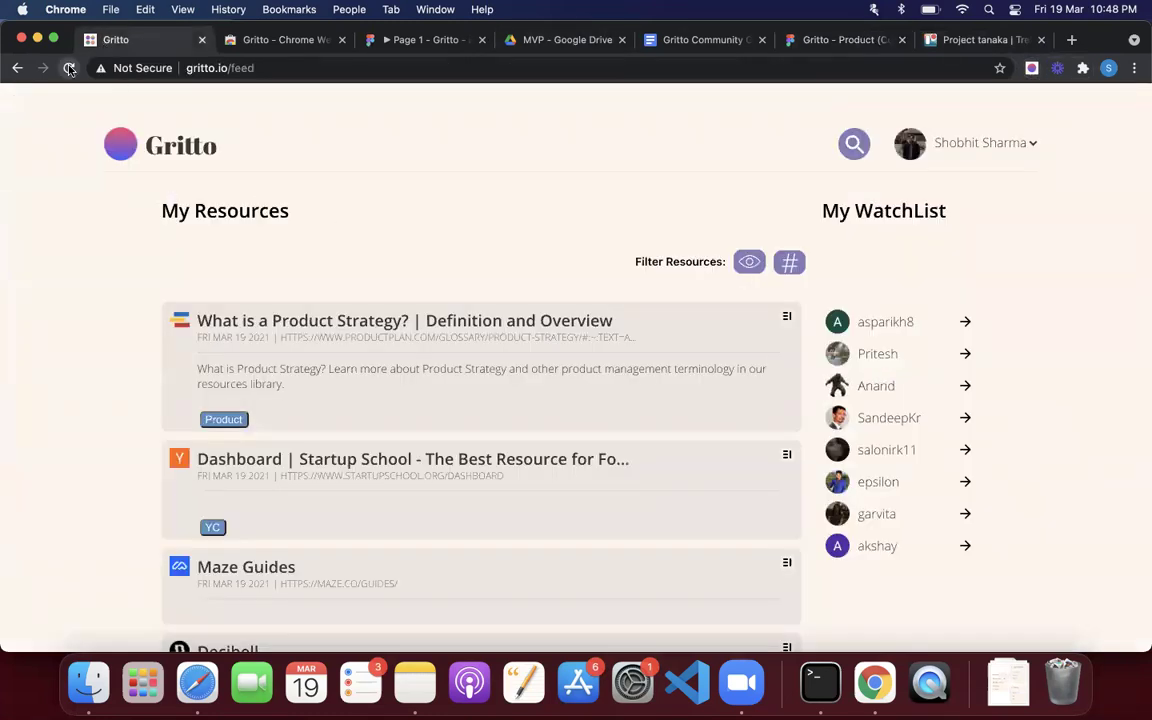
{"action": "left_click", "coordinate": [69, 68]}
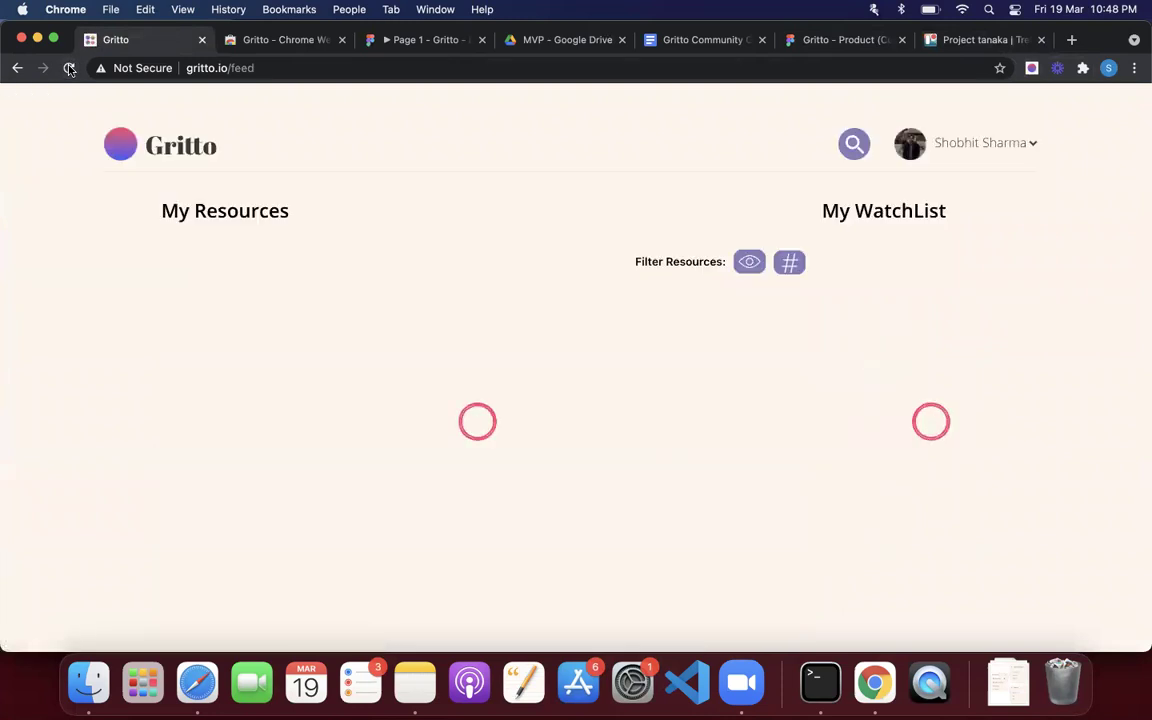
{"action": "left_click", "coordinate": [789, 264]}
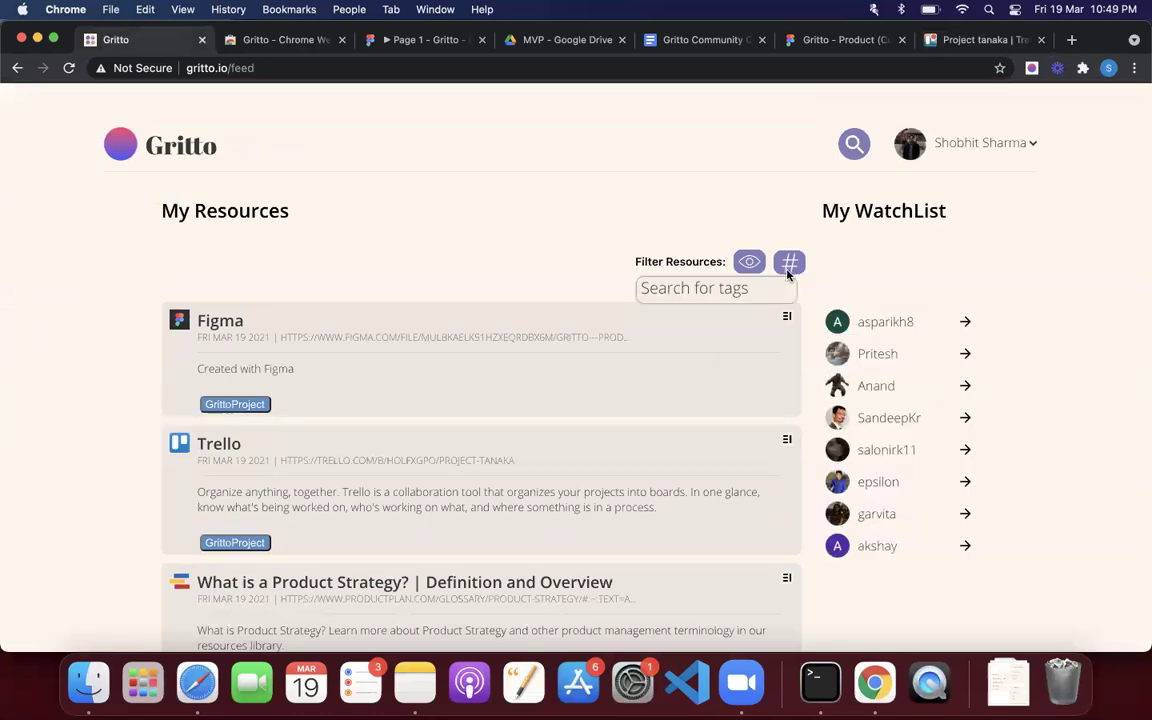
{"action": "left_click", "coordinate": [779, 291]}
{"action": "left_click", "coordinate": [753, 330]}
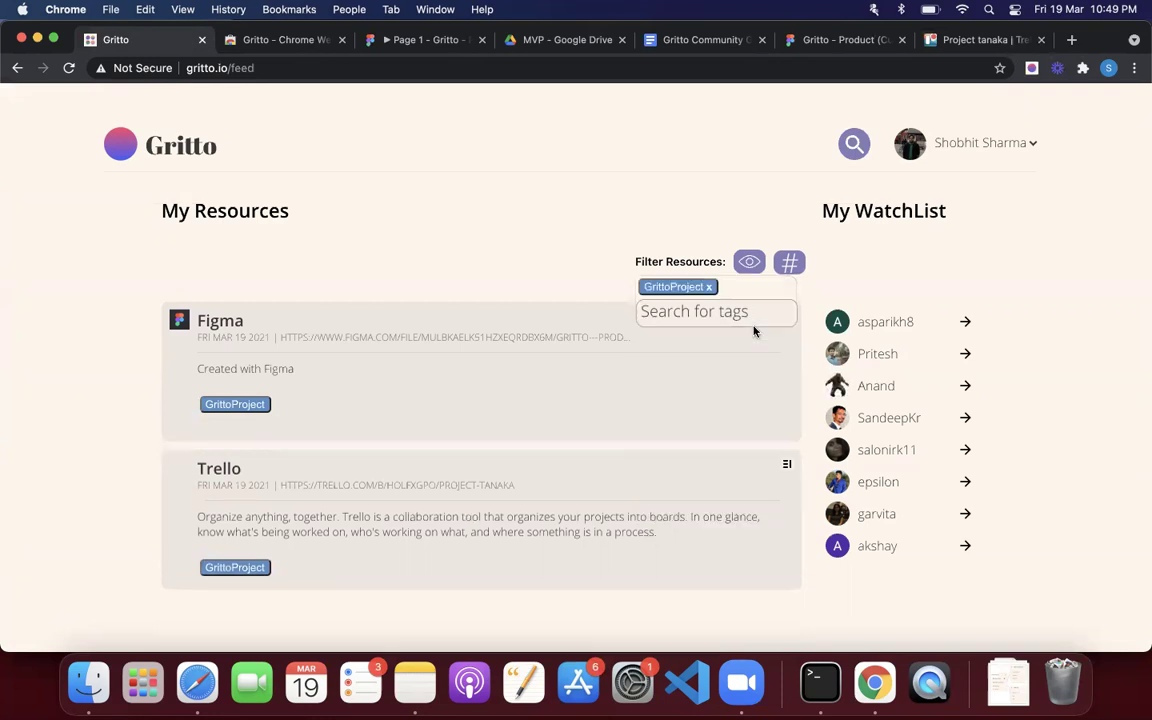
{"action": "left_click", "coordinate": [709, 287]}
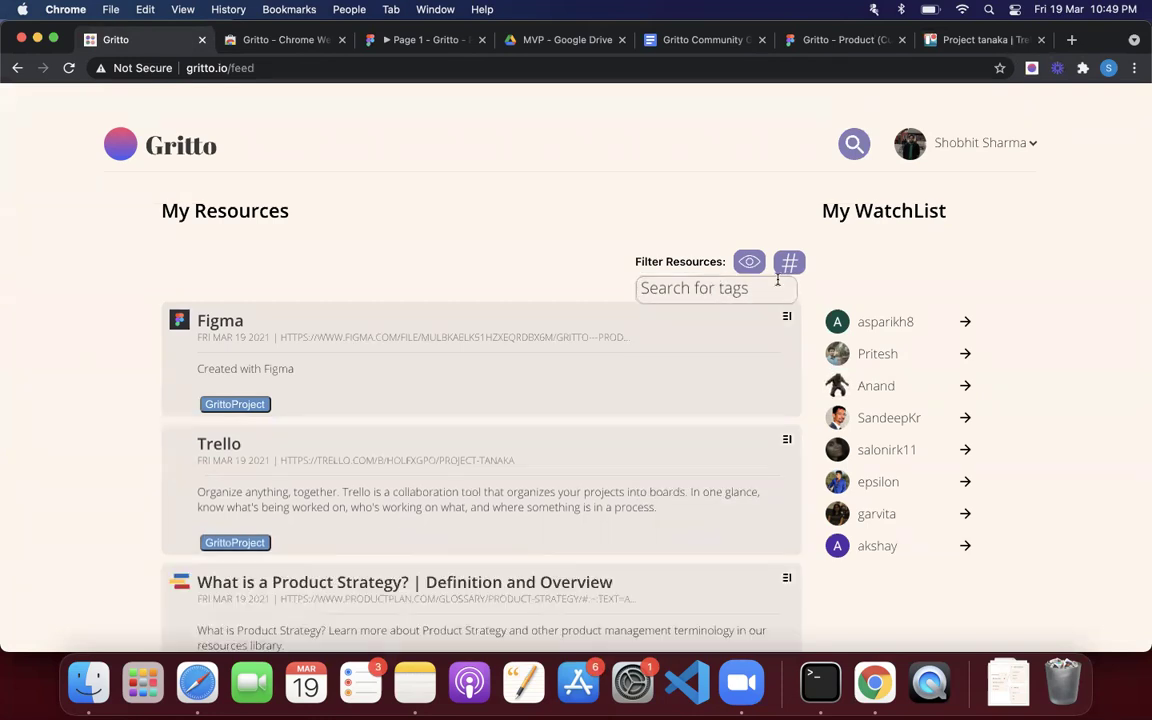
{"action": "left_click", "coordinate": [787, 268]}
Filter the resources by visibility, viewing the public ones alone and the private ones alone
{"action": "left_click", "coordinate": [748, 263]}
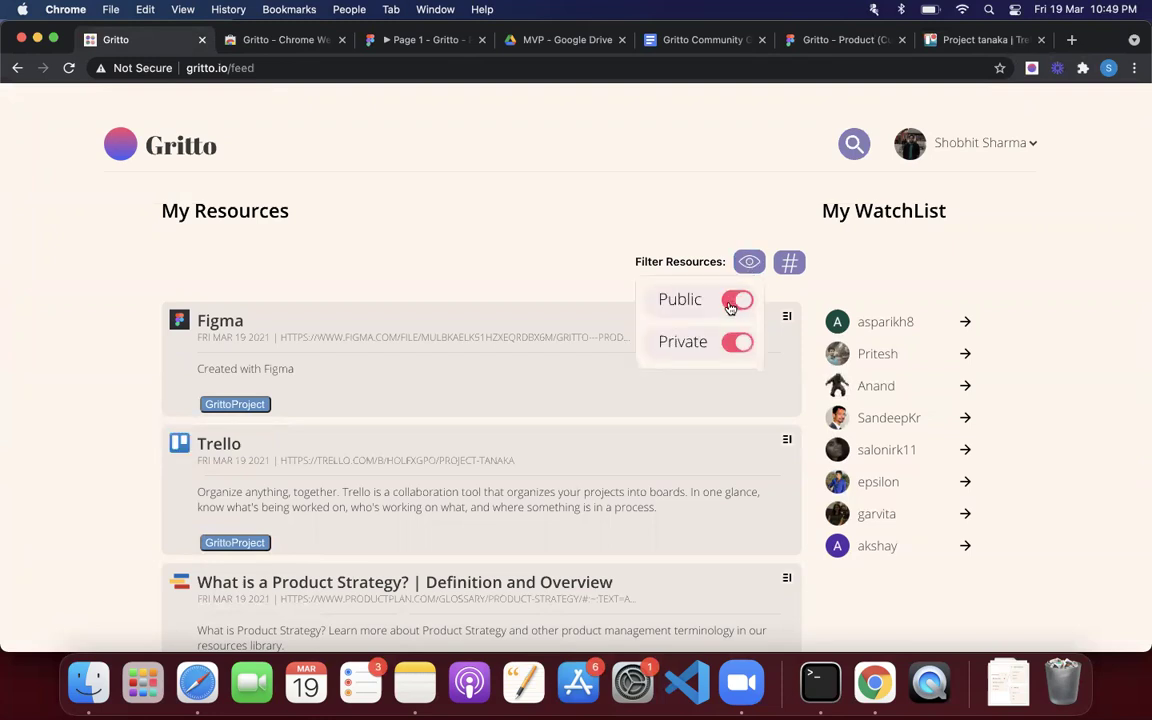
{"action": "left_click", "coordinate": [729, 343]}
{"action": "left_click", "coordinate": [735, 301]}
{"action": "left_click", "coordinate": [736, 342]}
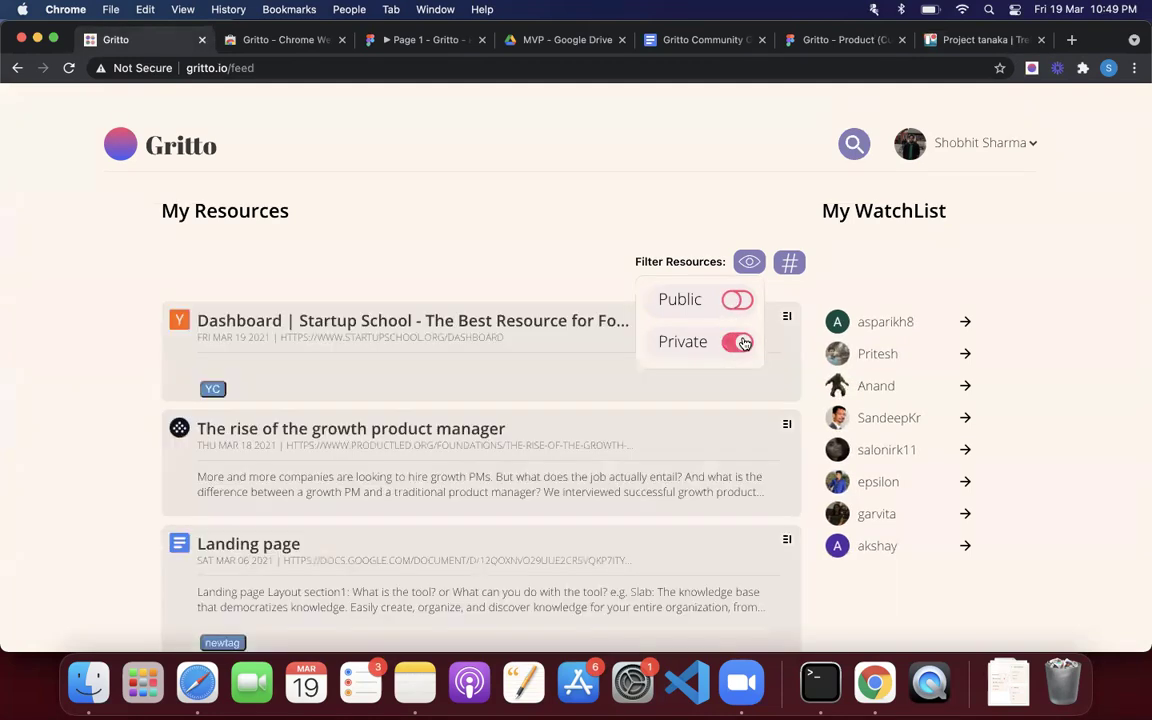
{"action": "scroll", "coordinate": [751, 400], "scroll_direction": "down", "scroll_amount": 1}
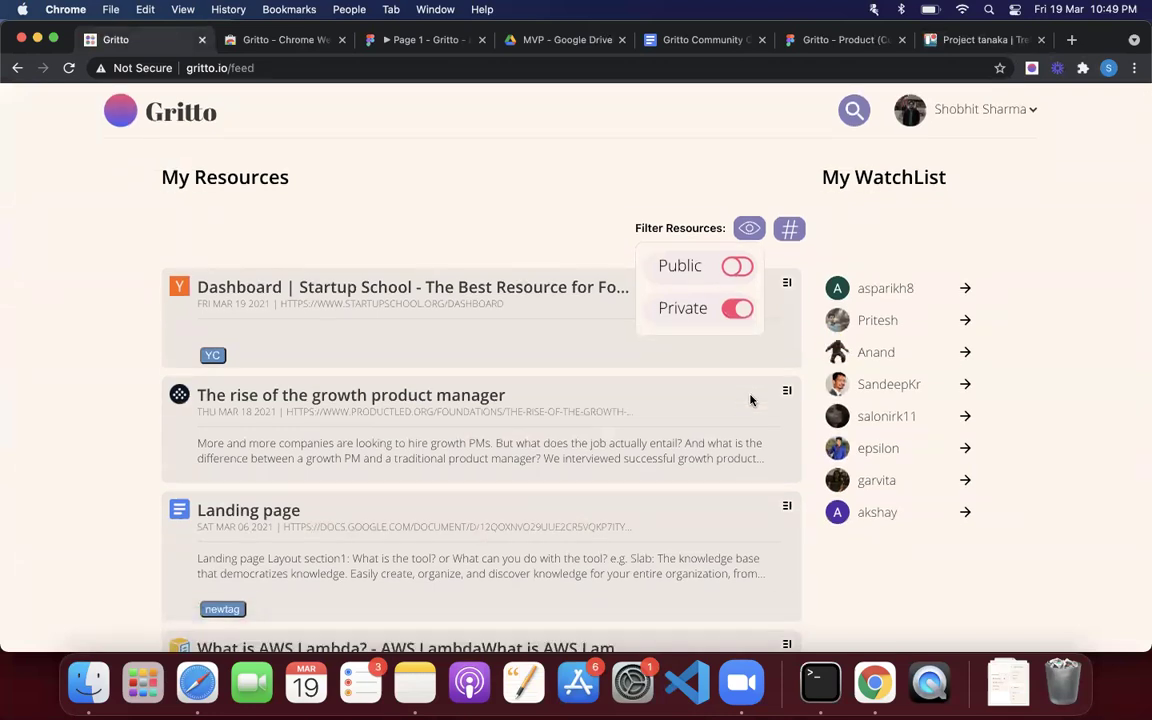
{"action": "left_click", "coordinate": [749, 228]}
Search Gritto for a user by first name, open the second matching profile and browse its shared resources
{"action": "left_click", "coordinate": [850, 110]}
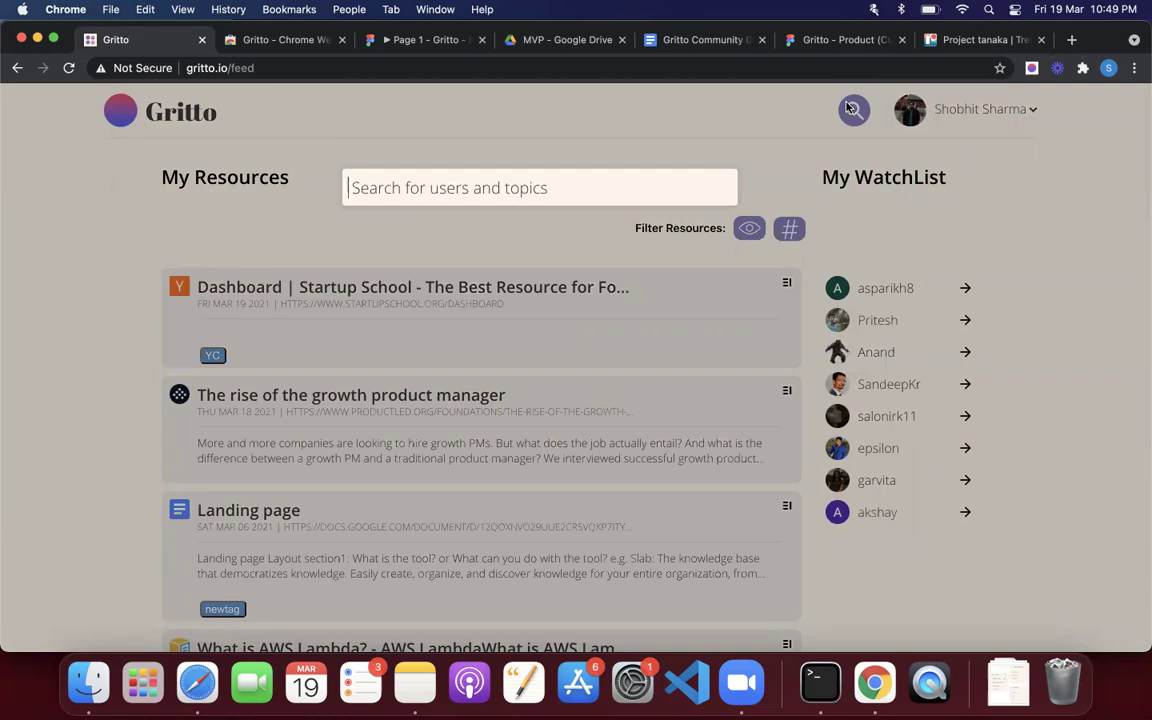
{"action": "type", "text": "ak"}
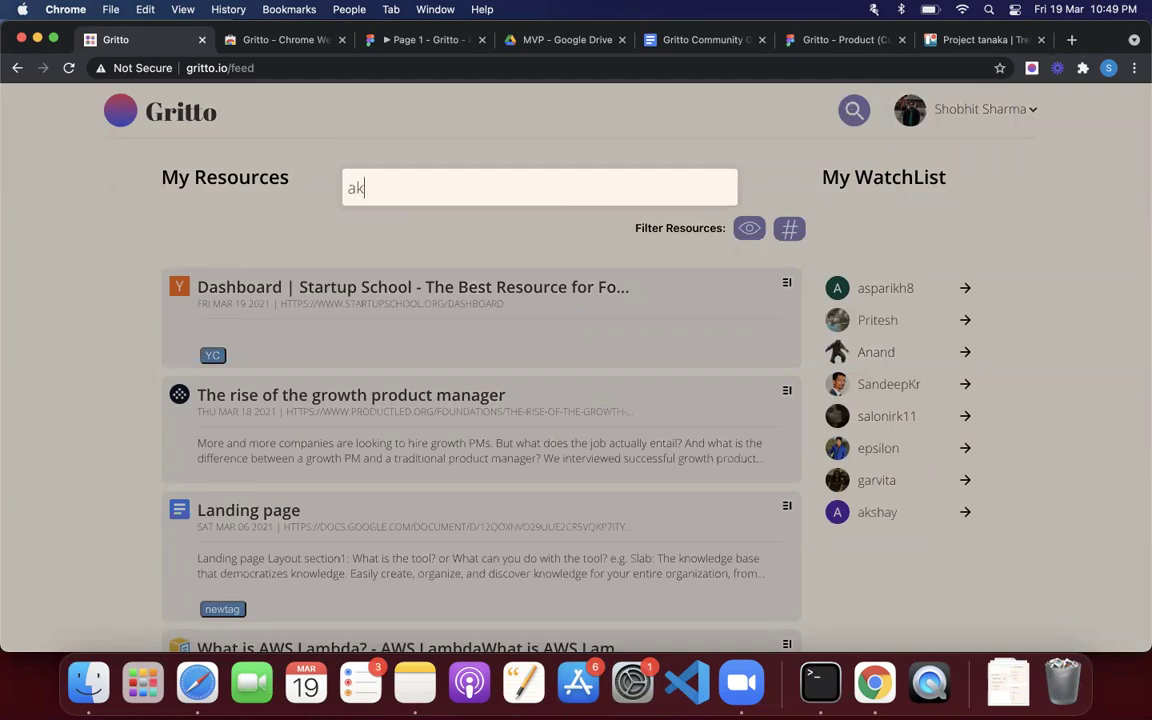
{"action": "type", "text": "shay"}
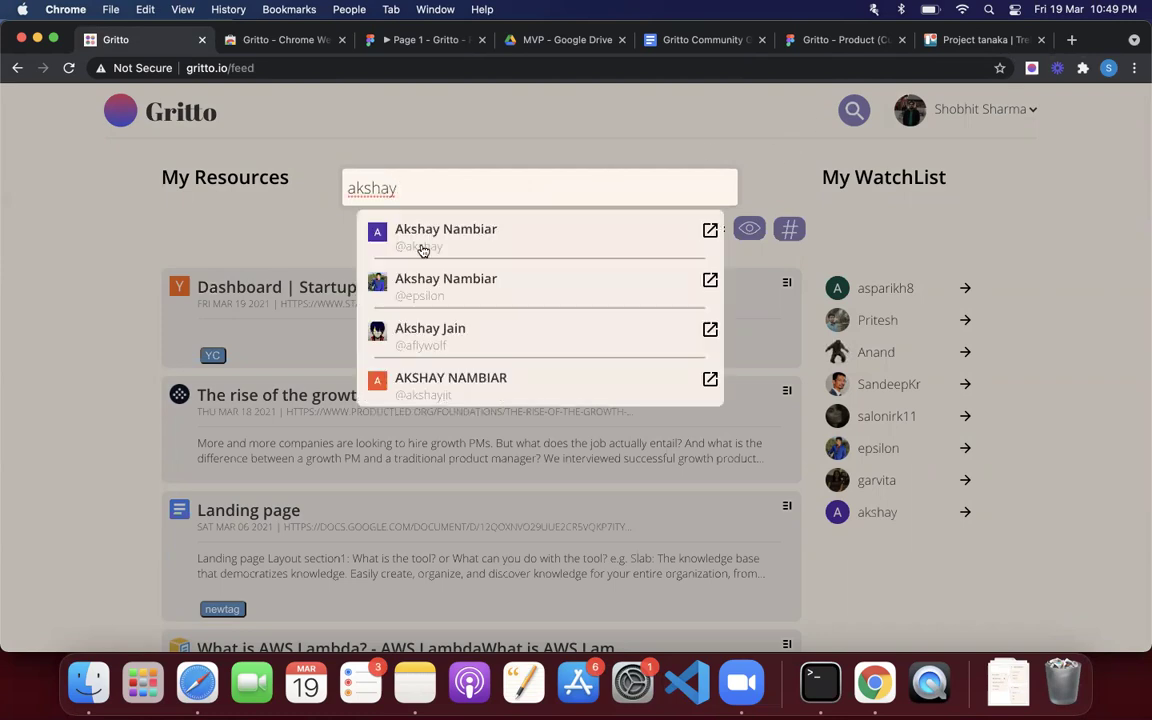
{"action": "left_click", "coordinate": [430, 285]}
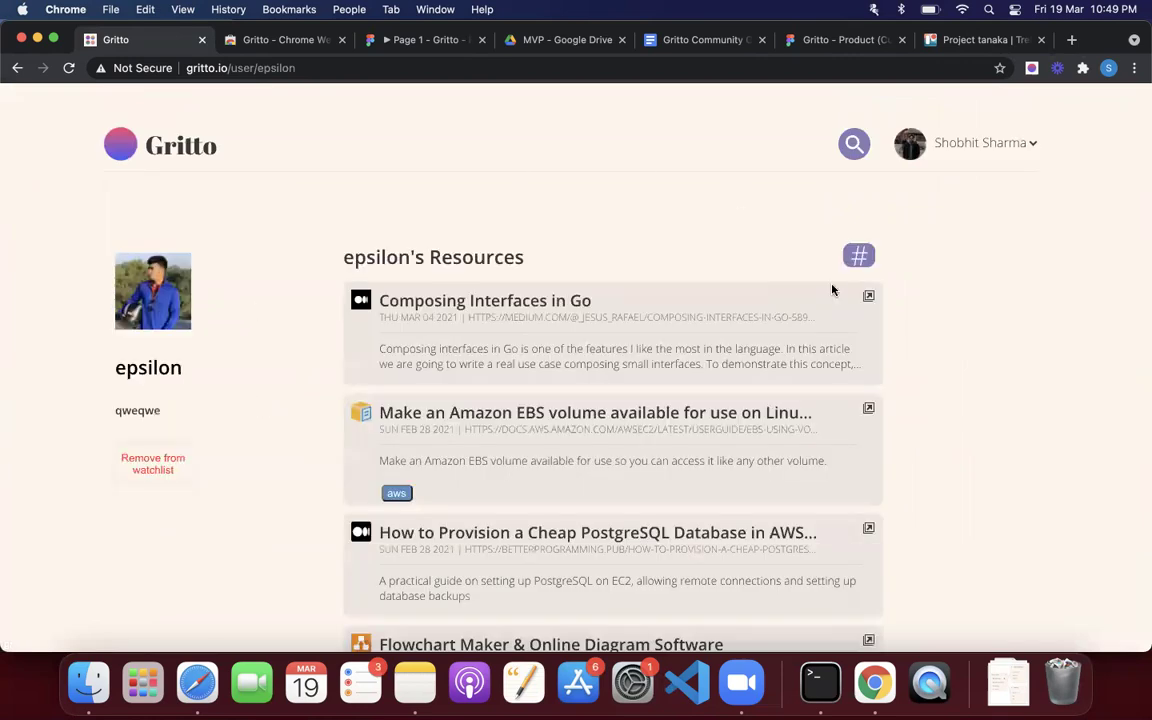
{"action": "scroll", "coordinate": [830, 411], "scroll_direction": "down", "scroll_amount": 1}
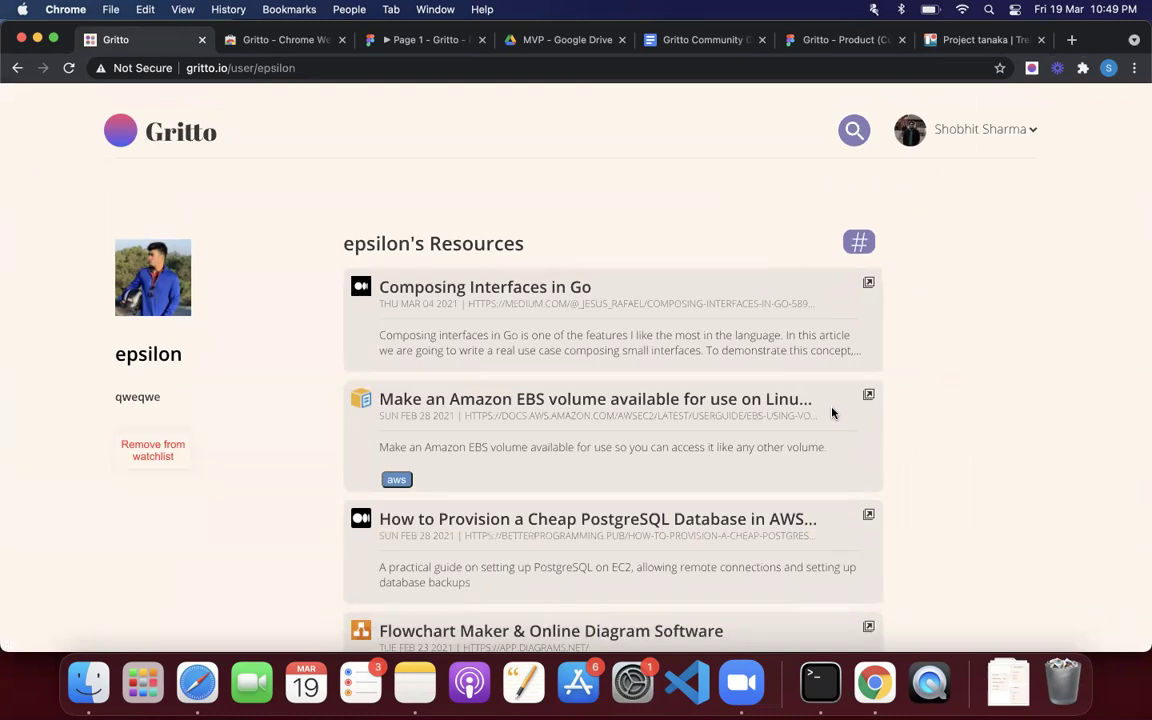
Remove the profile's user from the watchlist, add them again and return to the Gritto feed
{"action": "left_click", "coordinate": [135, 445]}
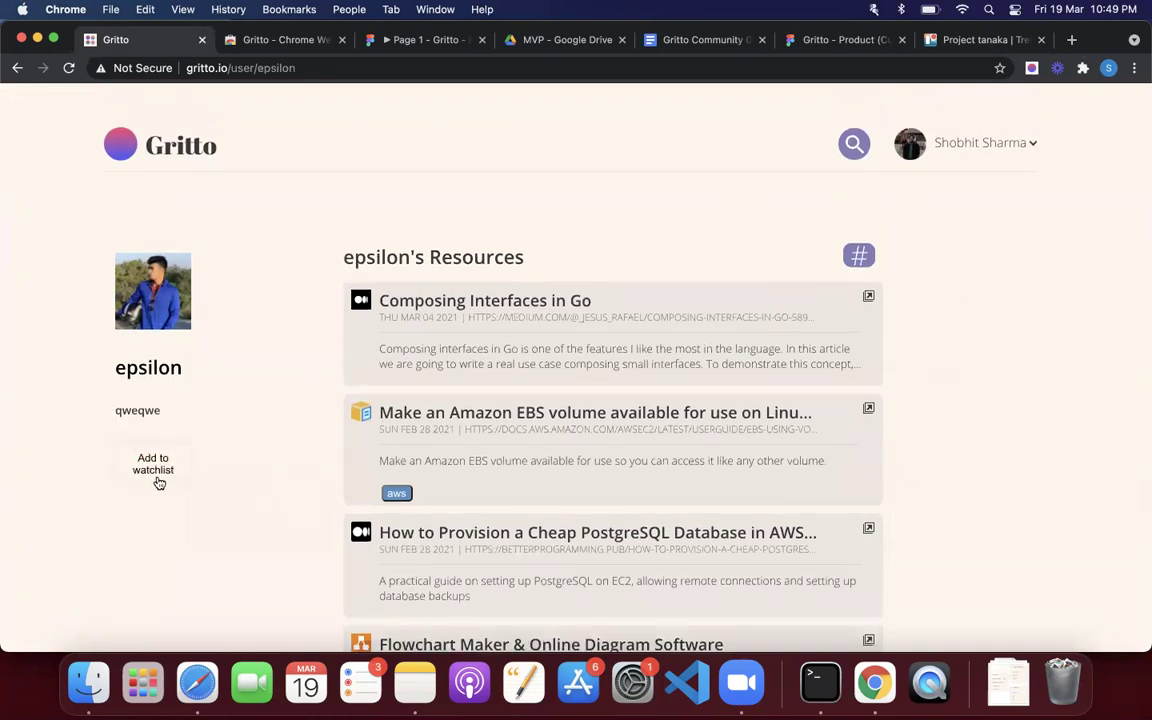
{"action": "left_click", "coordinate": [157, 481]}
{"action": "left_click", "coordinate": [185, 148]}
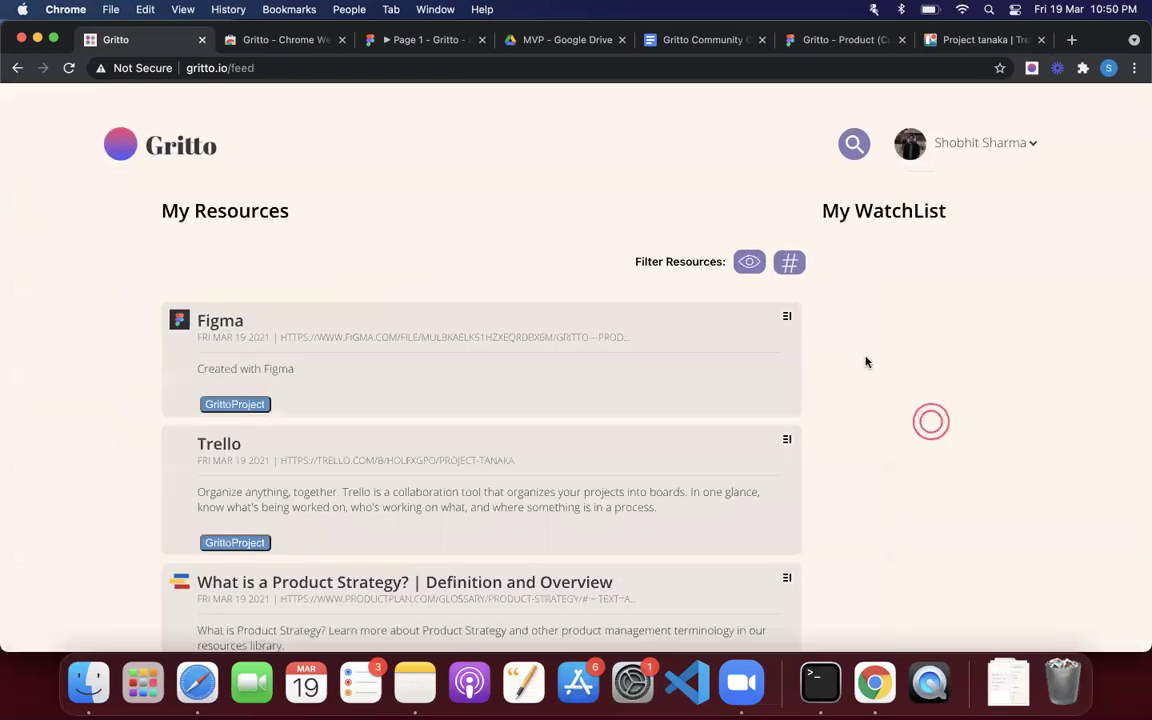
Switch to the Figma prototype of Gritto and create the Do It Yourself collection, opening its privacy choices before creating it
{"action": "scroll", "coordinate": [924, 469], "scroll_direction": "down", "scroll_amount": 2}
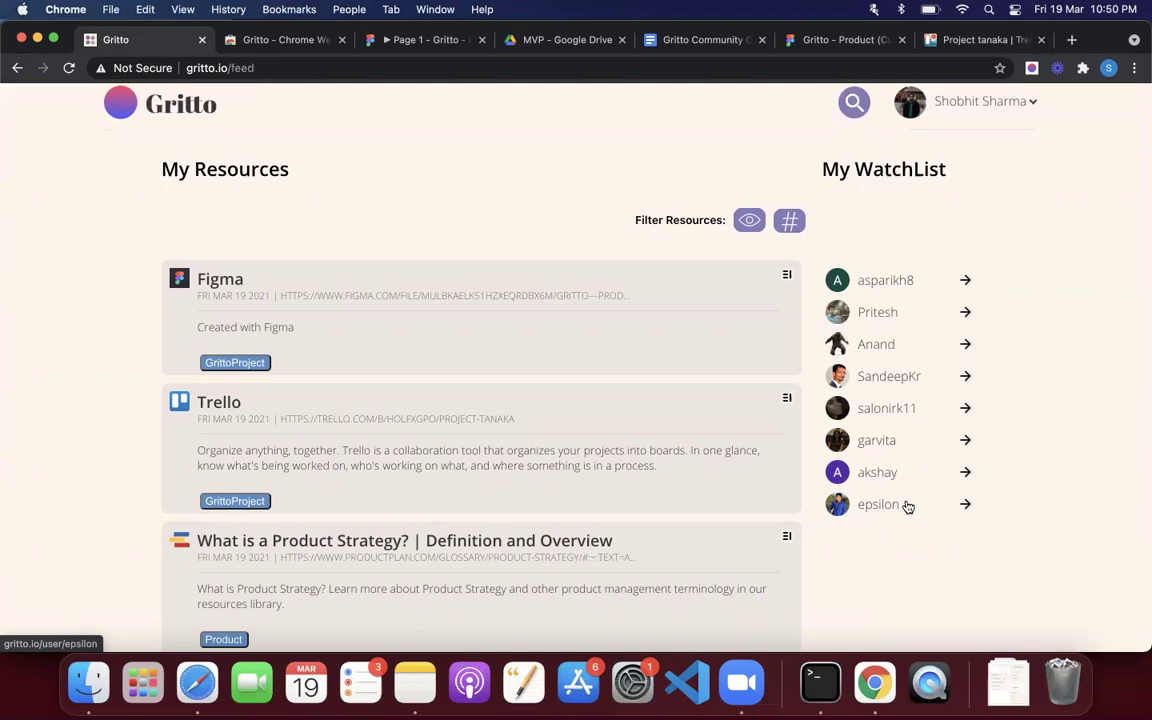
{"action": "scroll", "coordinate": [908, 507], "scroll_direction": "up", "scroll_amount": 1}
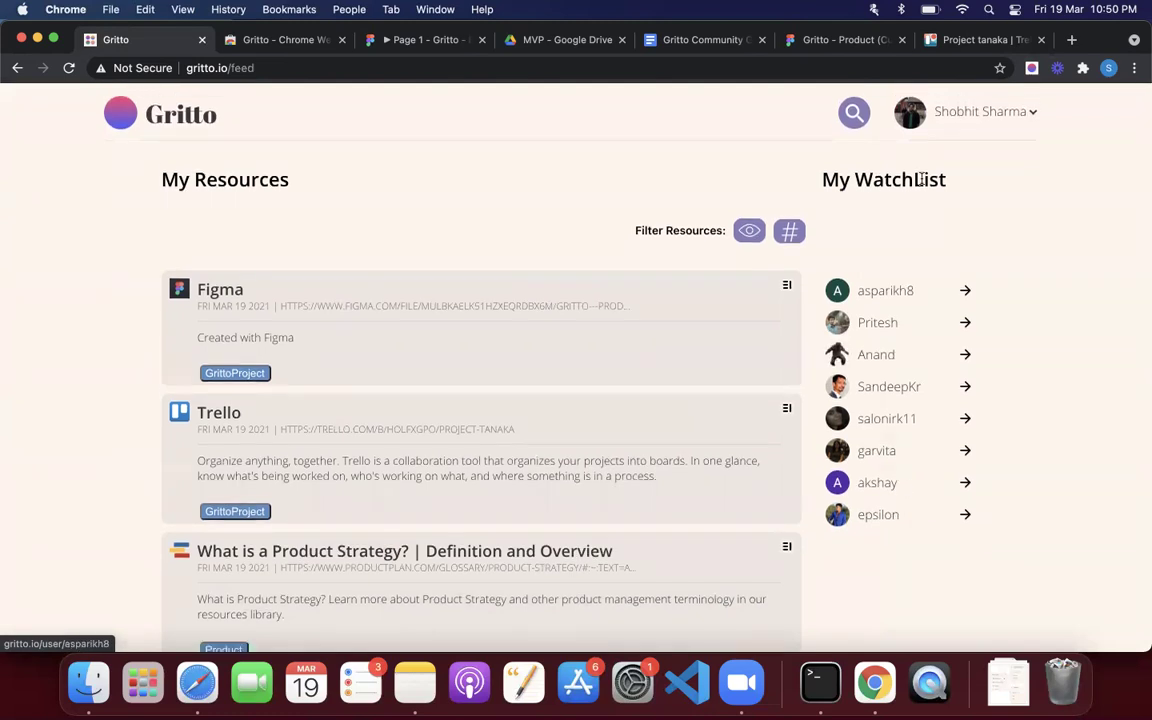
{"action": "left_click", "coordinate": [440, 42]}
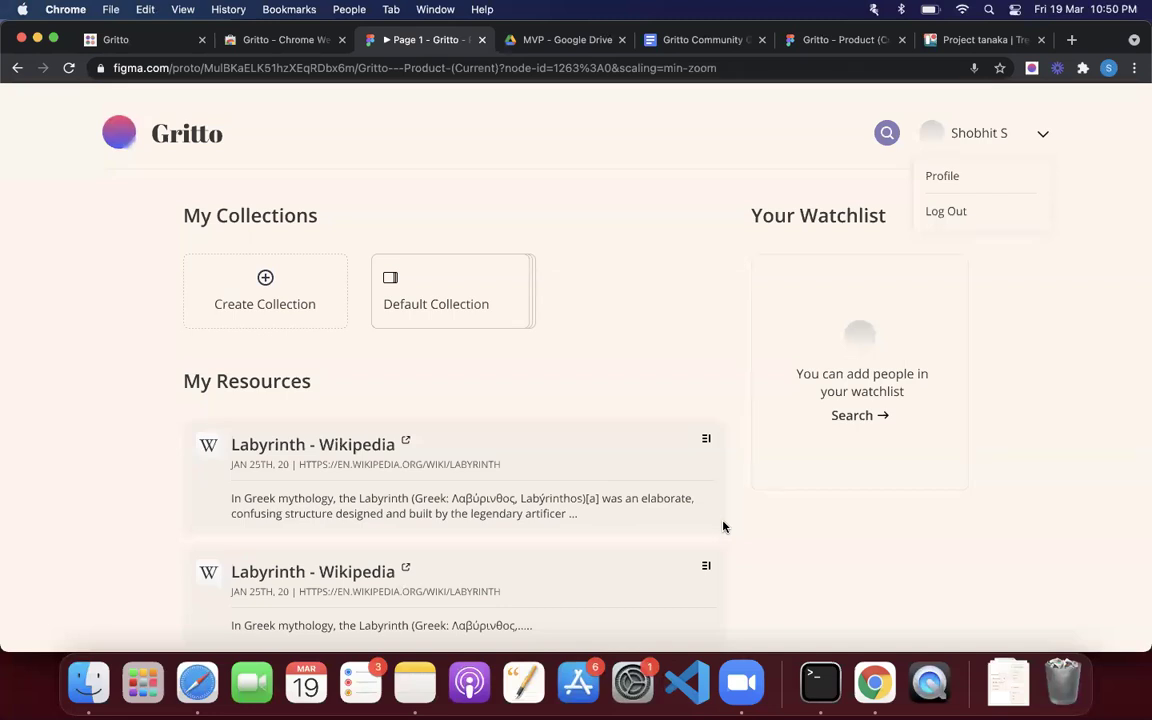
{"action": "left_click", "coordinate": [266, 284]}
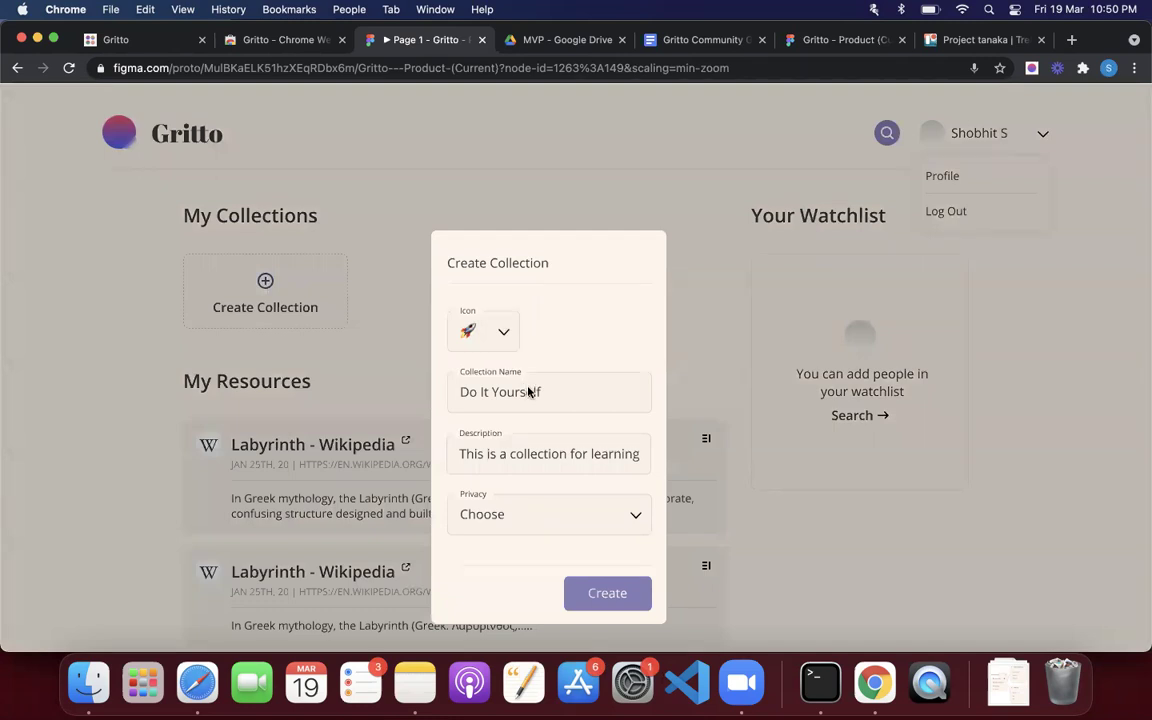
{"action": "left_click", "coordinate": [558, 519]}
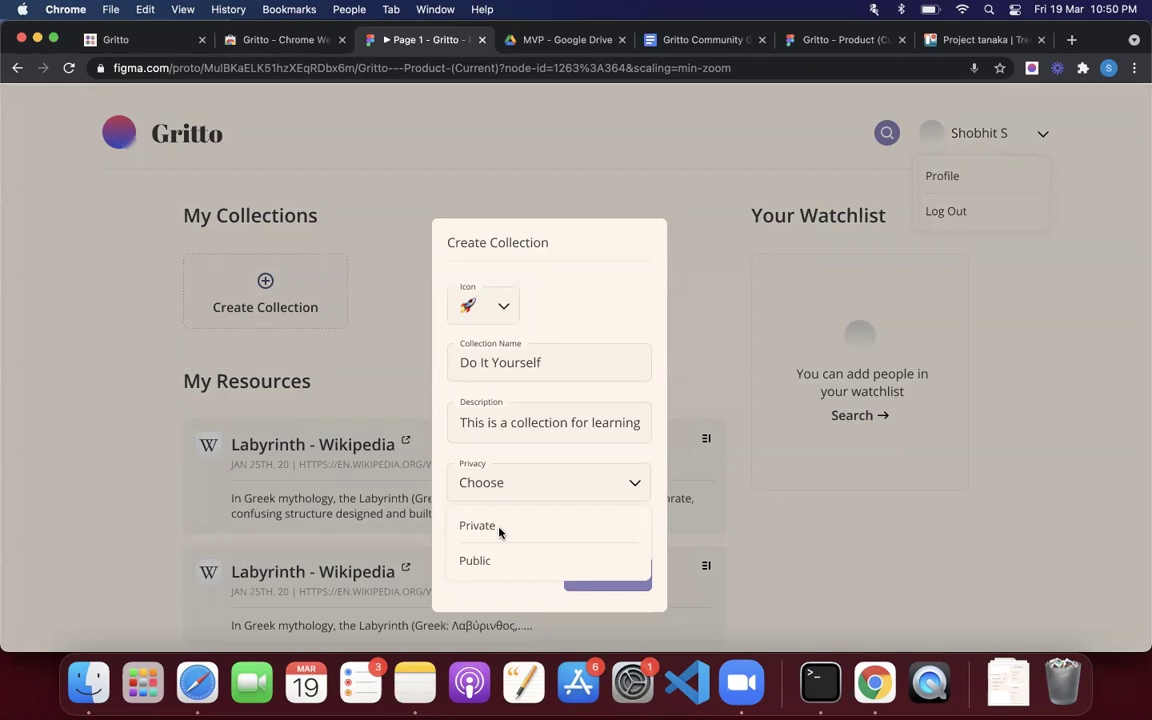
{"action": "left_click", "coordinate": [604, 589]}
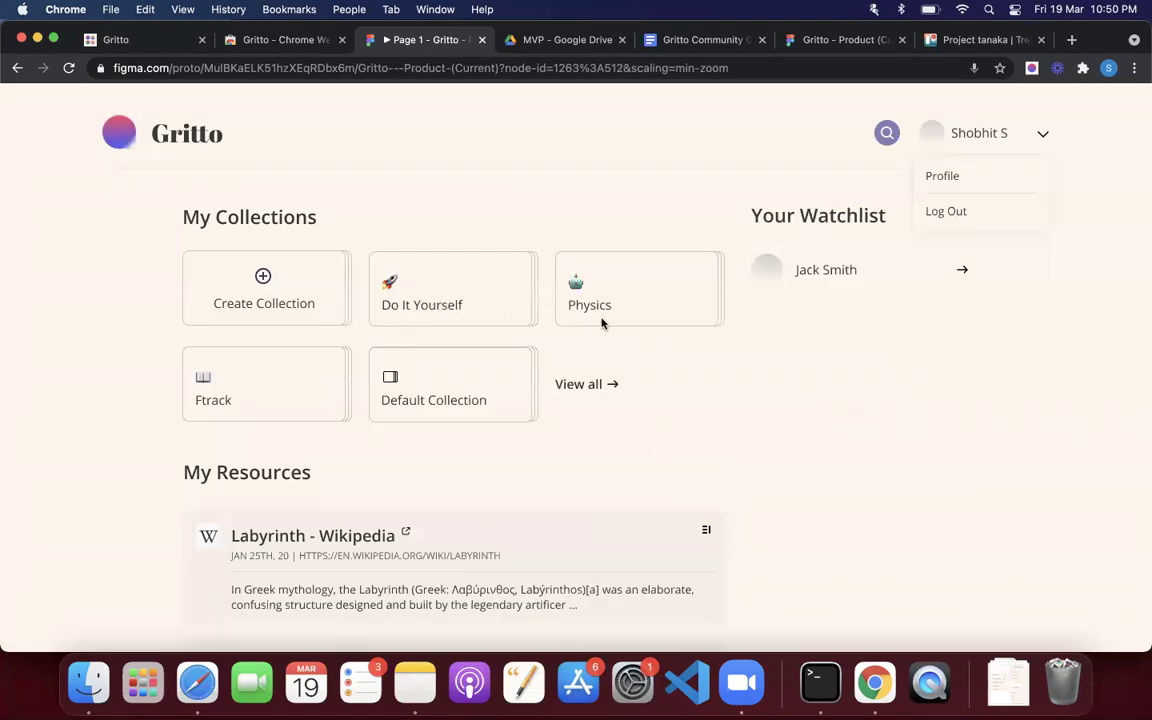
Open the Do It Yourself collection and add the first matching user as a collaborator
{"action": "left_click", "coordinate": [477, 323]}
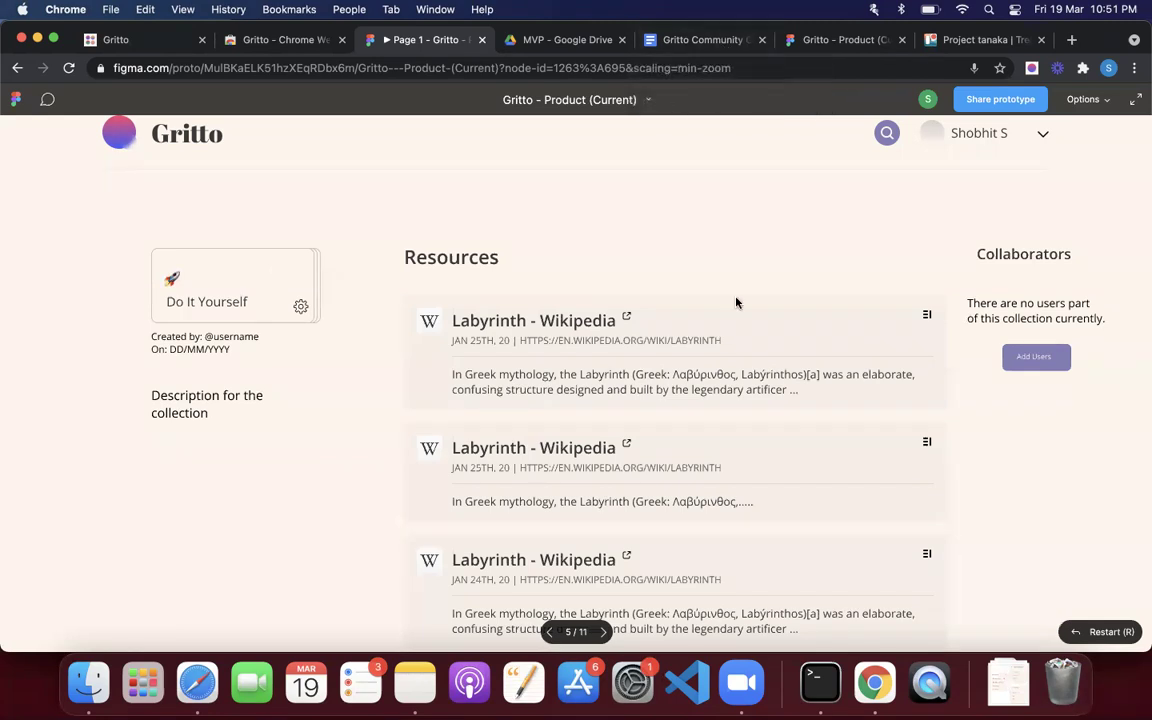
{"action": "left_click", "coordinate": [1048, 362]}
{"action": "left_click", "coordinate": [731, 346]}
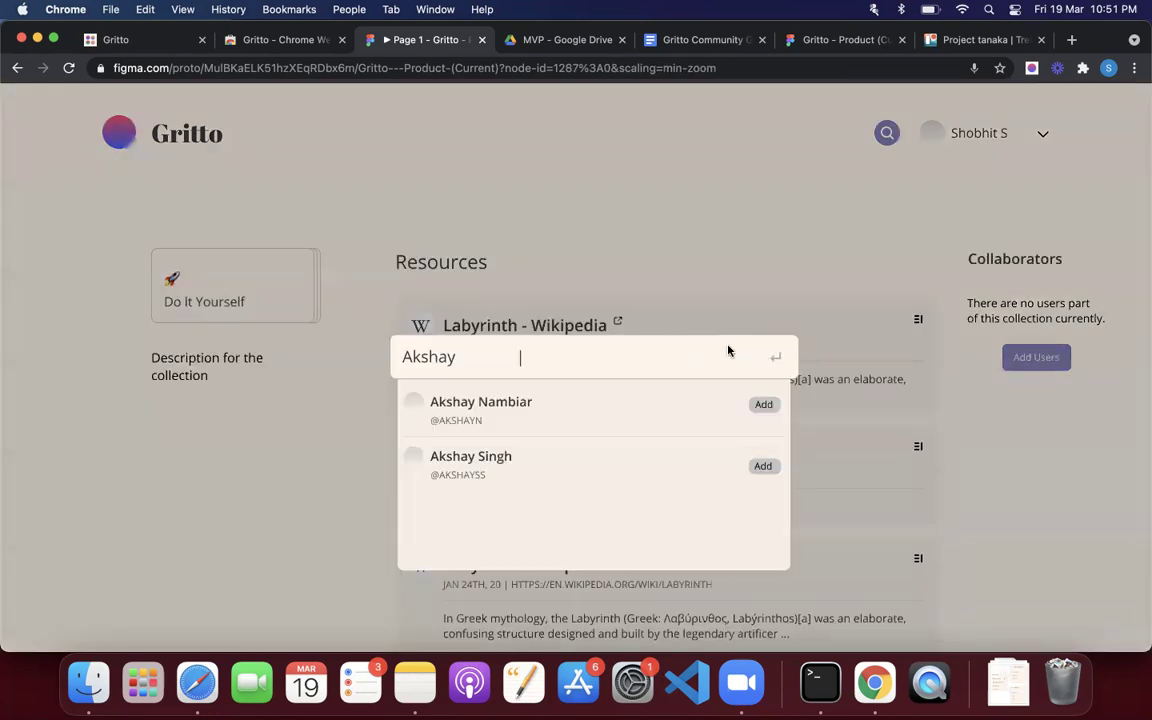
{"action": "left_click", "coordinate": [763, 404]}
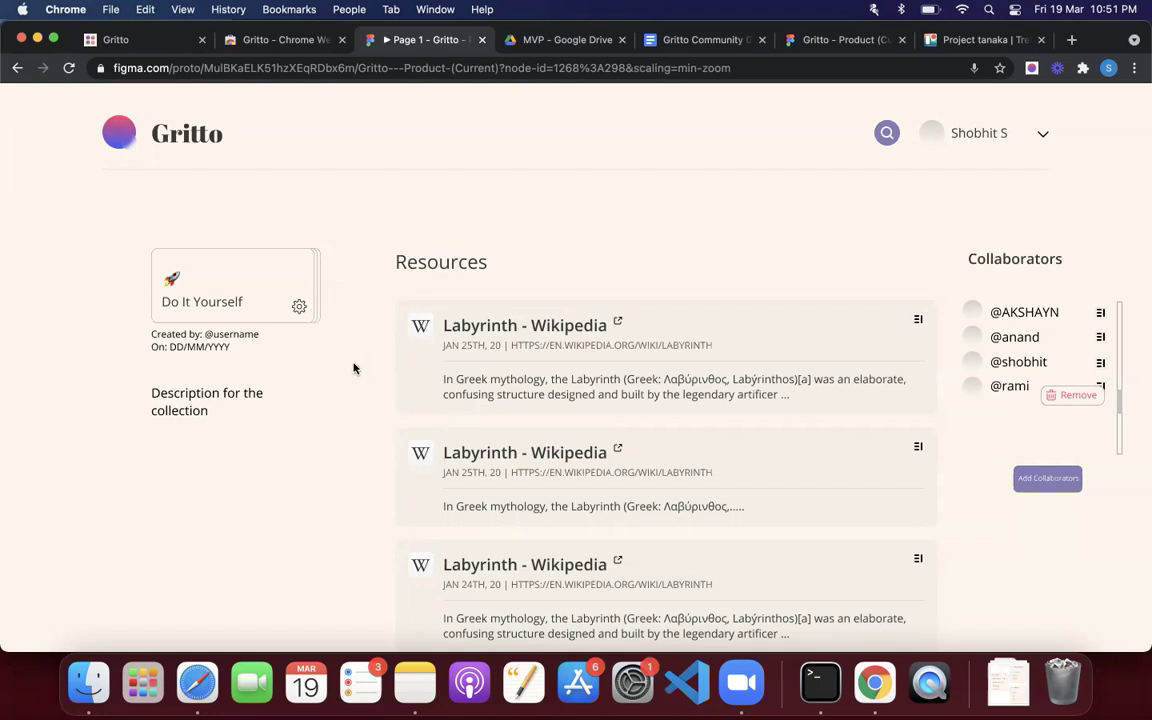
Show the edit and delete options in the Do It Yourself collection's settings
{"action": "left_click", "coordinate": [299, 307]}
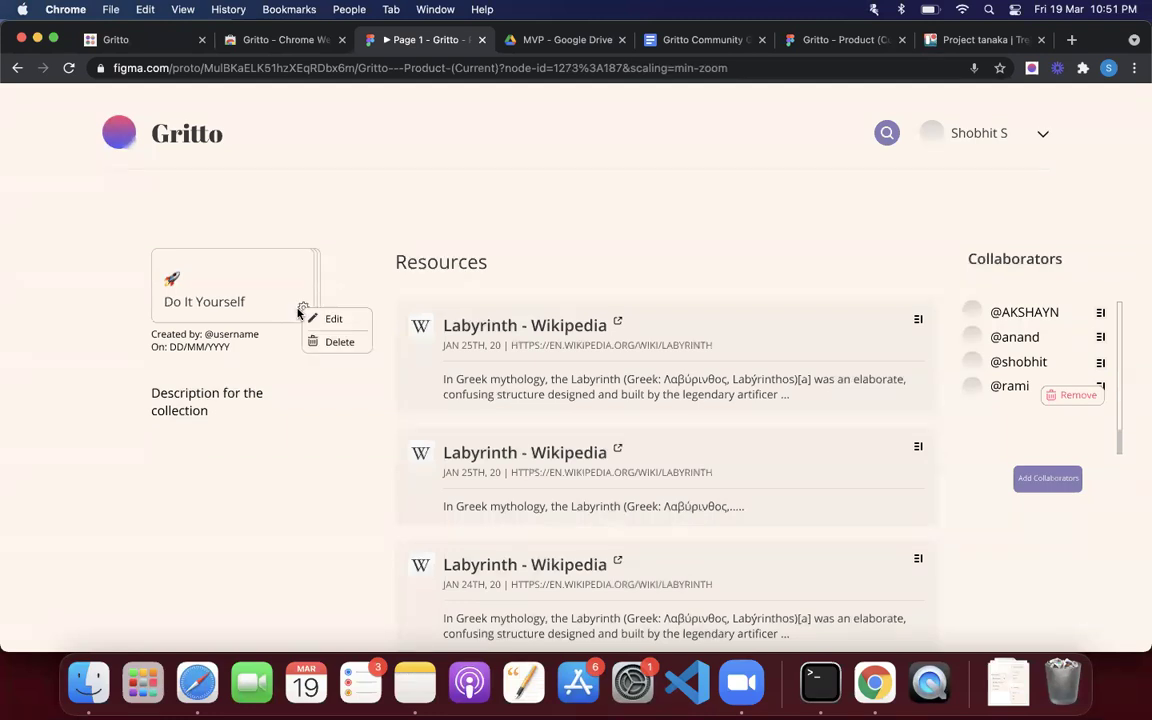
{"action": "left_click", "coordinate": [326, 290]}
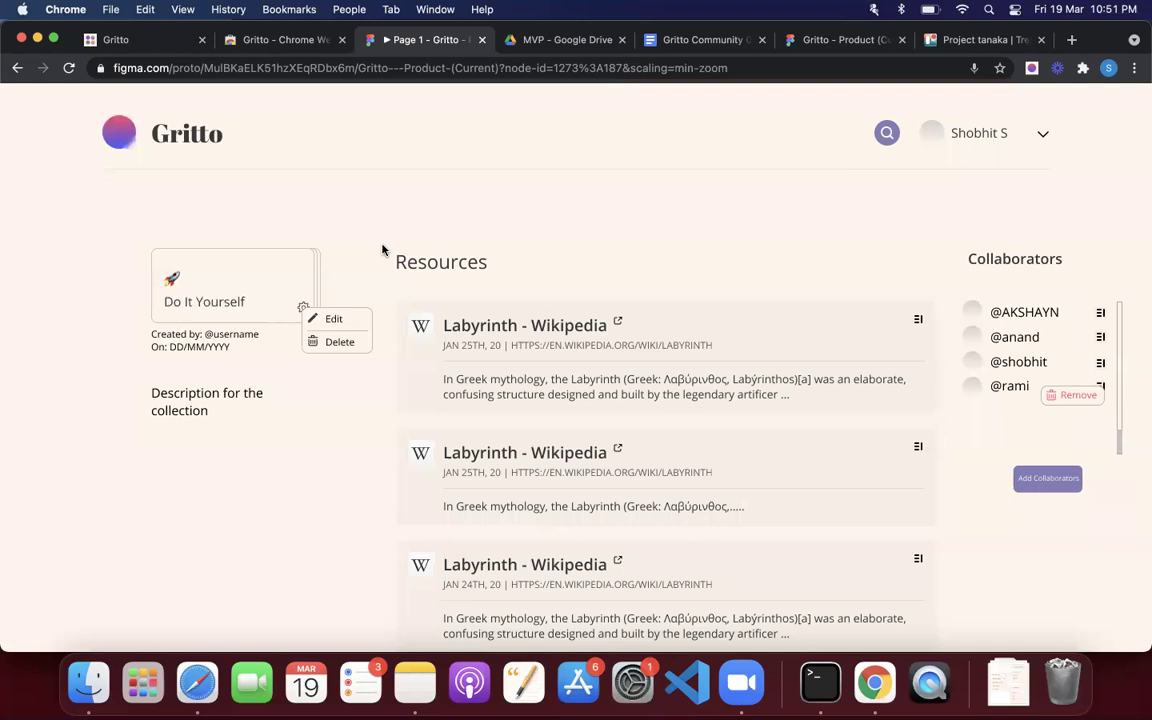